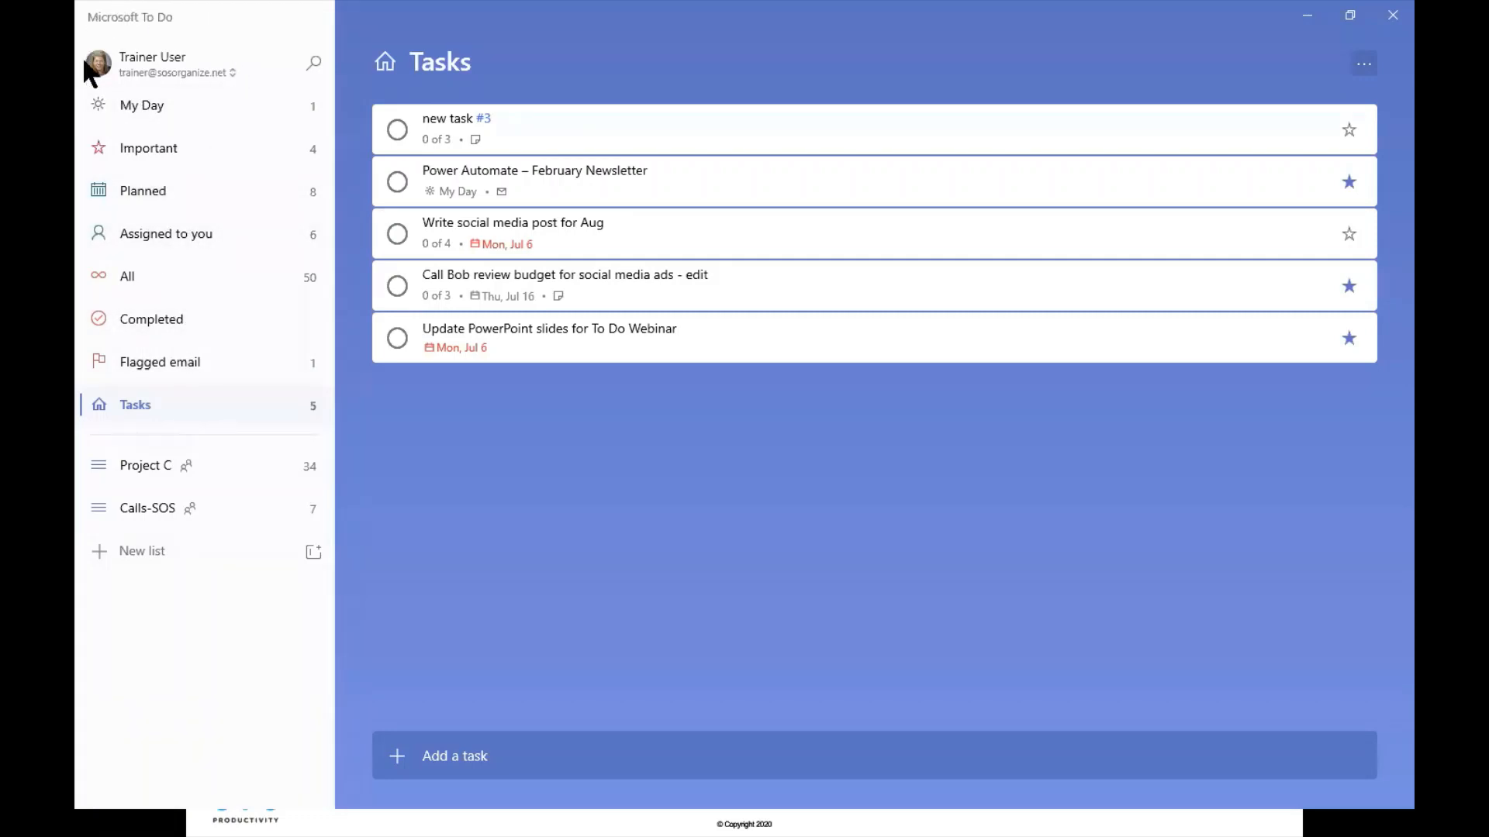
Step: Review the signed-in accounts and the option for adding another account in account management
{"action": "left_click", "coordinate": [151, 62]}
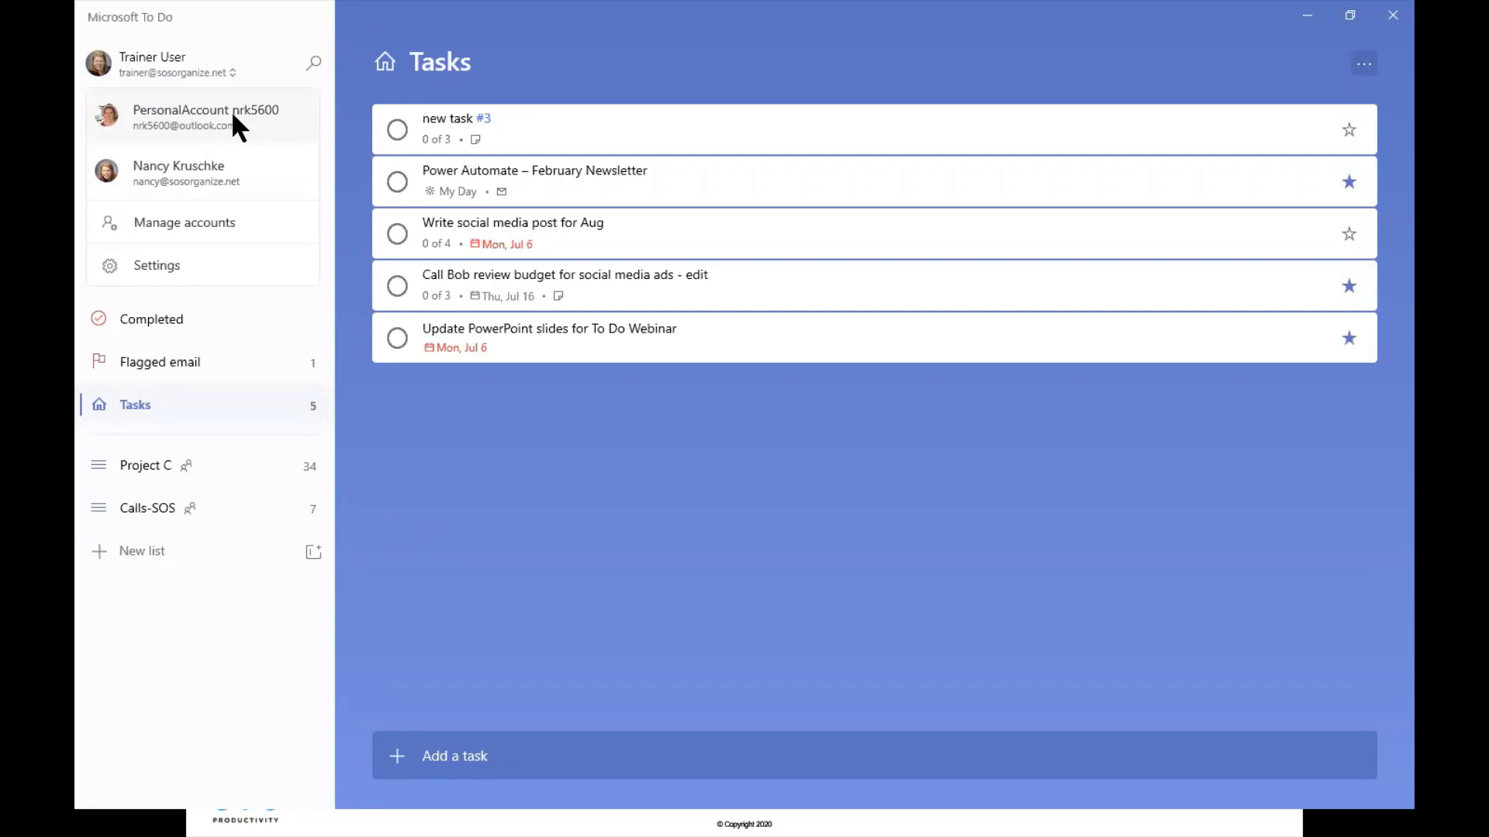
{"action": "left_click", "coordinate": [194, 224]}
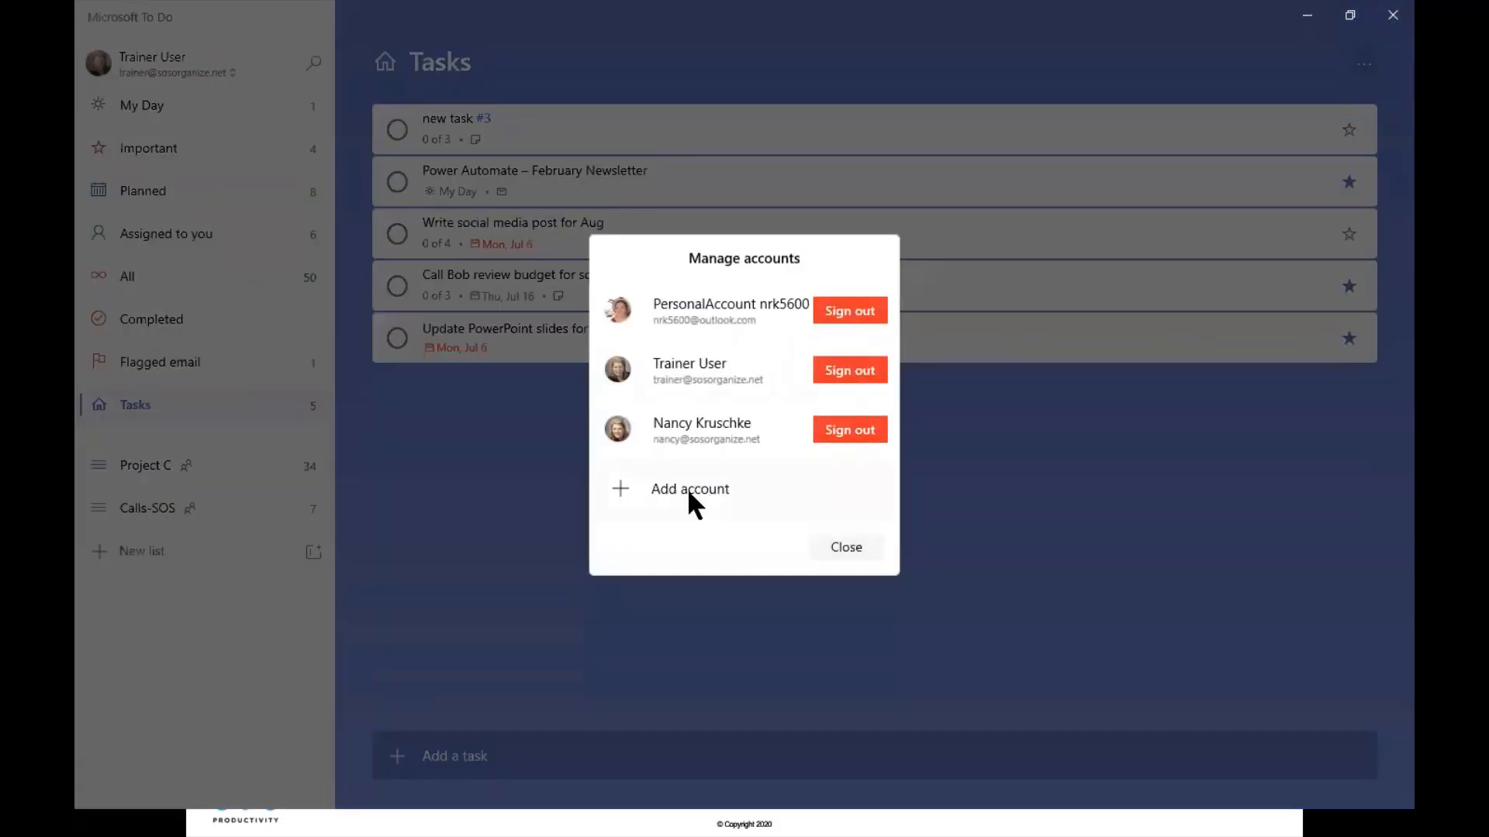
{"action": "left_click", "coordinate": [846, 547]}
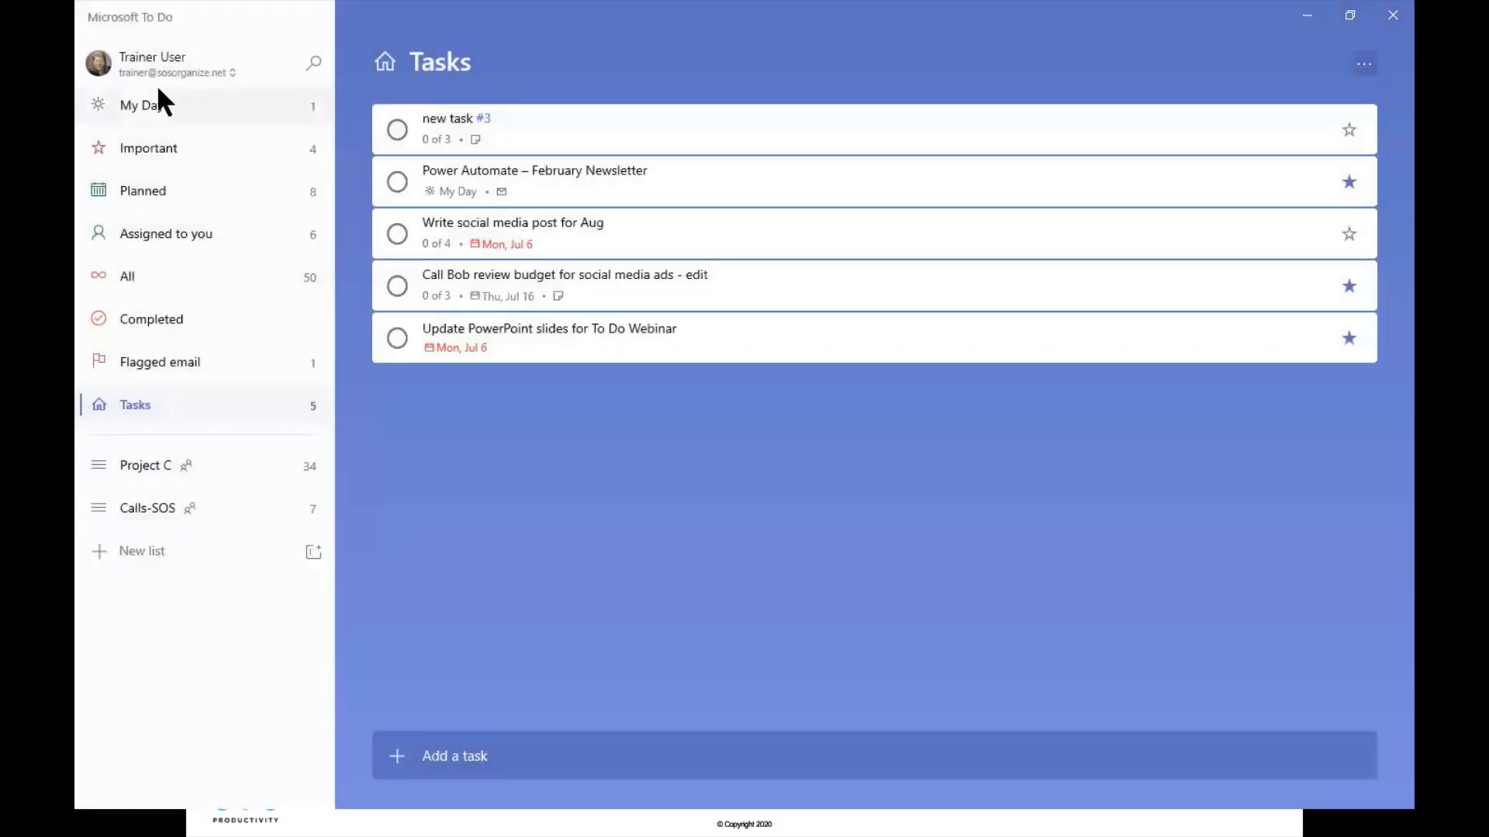
Step: Review the general, theme, smart list and connected app settings, and return to the Tasks list
{"action": "left_click", "coordinate": [152, 65]}
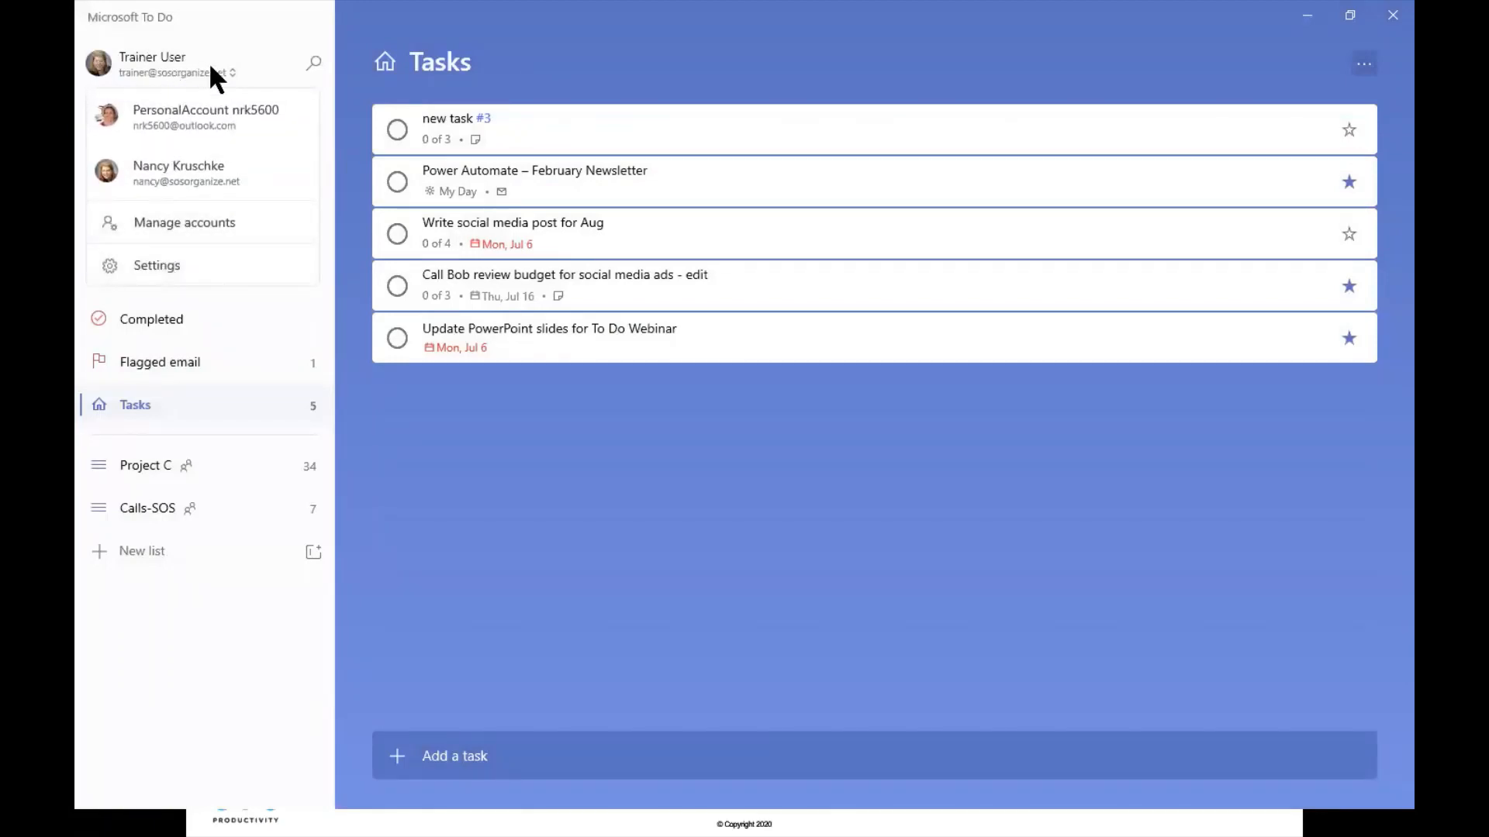
{"action": "left_click", "coordinate": [151, 264]}
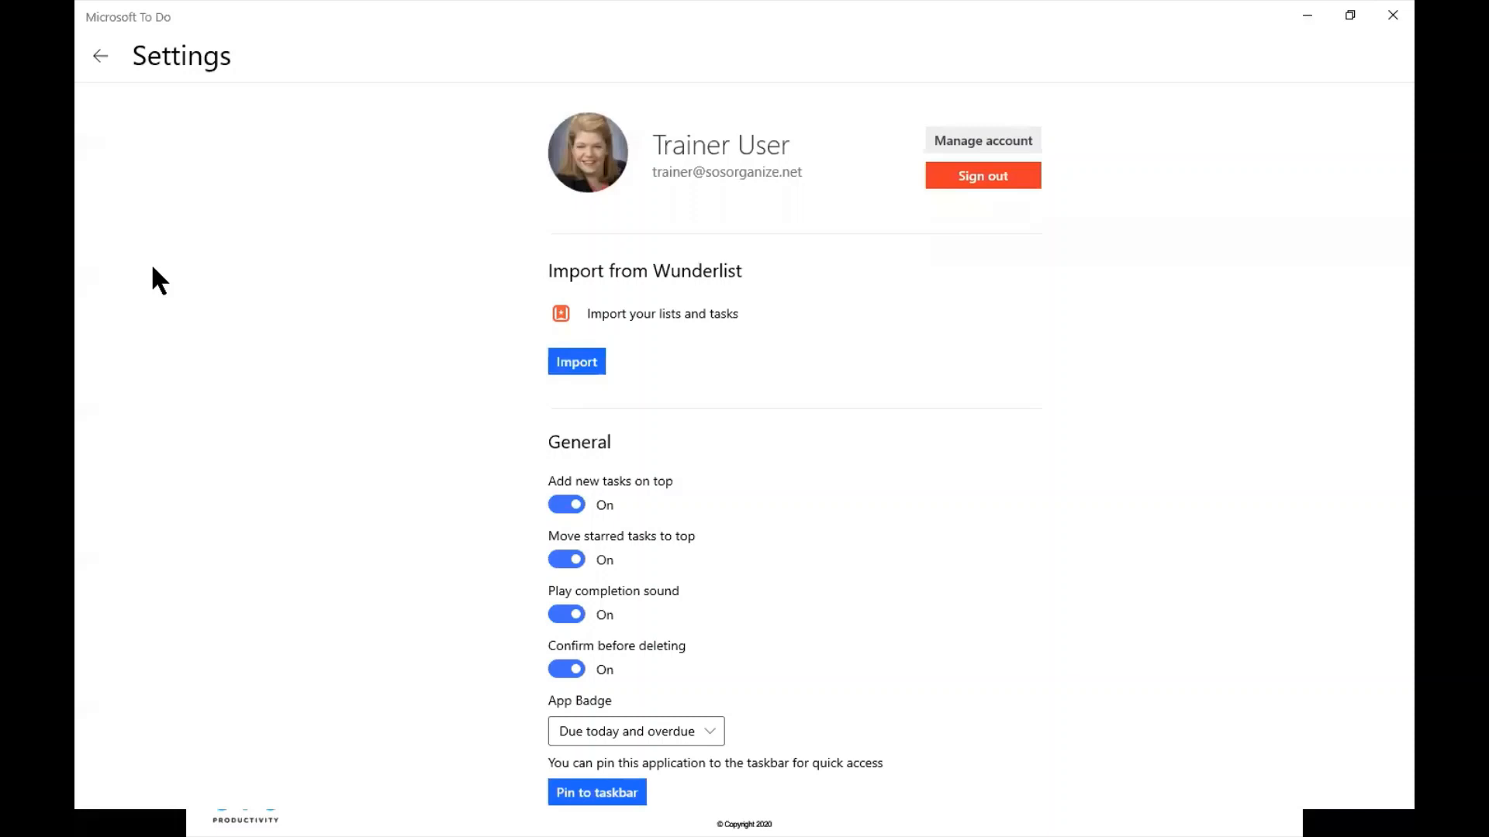
{"action": "scroll", "coordinate": [402, 307], "scroll_direction": "down", "scroll_amount": 3}
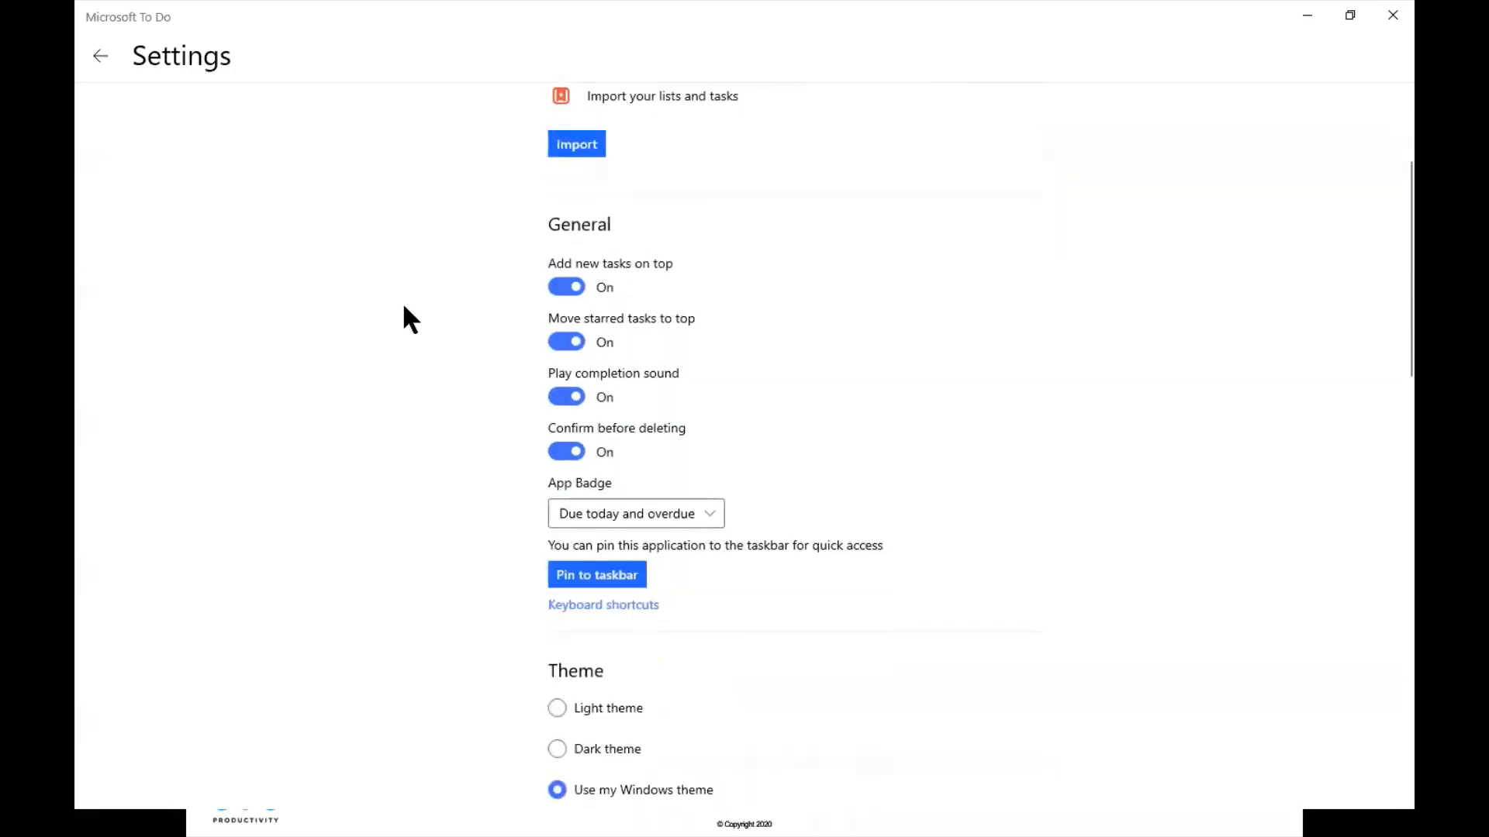
{"action": "scroll", "coordinate": [403, 307], "scroll_direction": "down", "scroll_amount": 7}
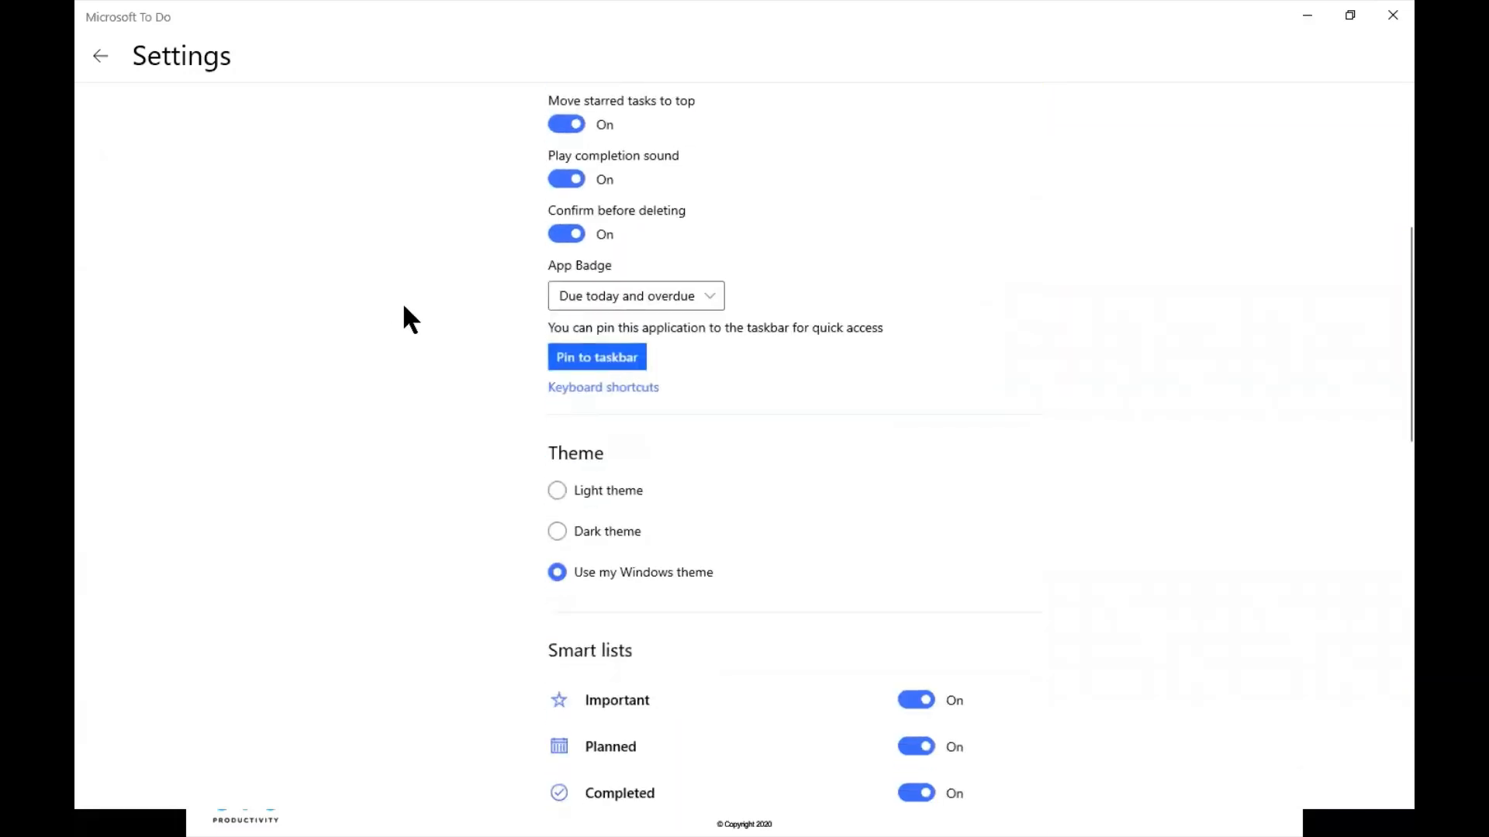
{"action": "scroll", "coordinate": [403, 307], "scroll_direction": "down", "scroll_amount": 3}
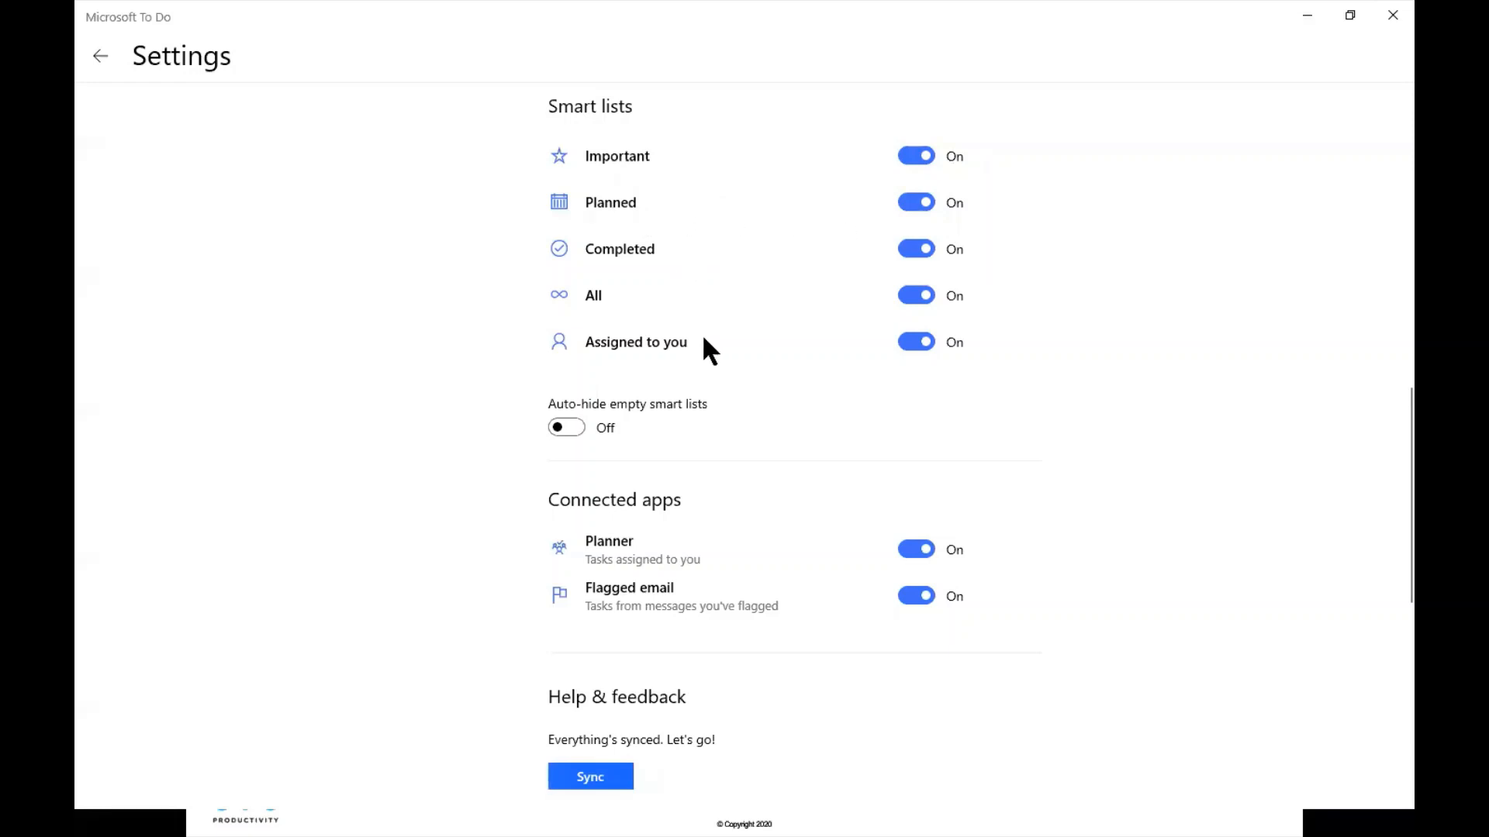
{"action": "left_click", "coordinate": [917, 155]}
{"action": "left_click", "coordinate": [100, 57]}
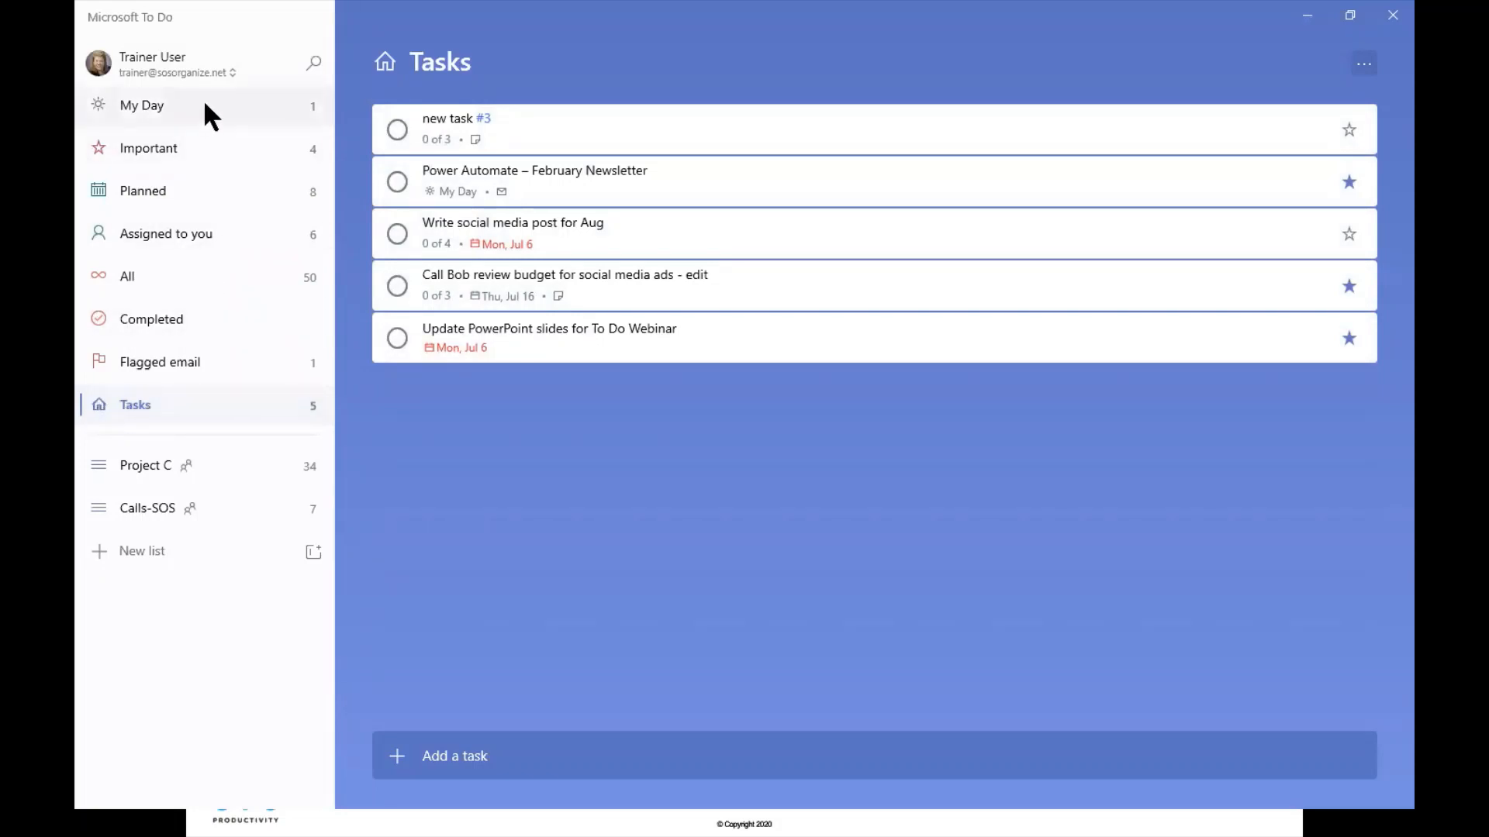
Step: Add a task named "new task 4" to the Tasks list
{"action": "left_click", "coordinate": [149, 408]}
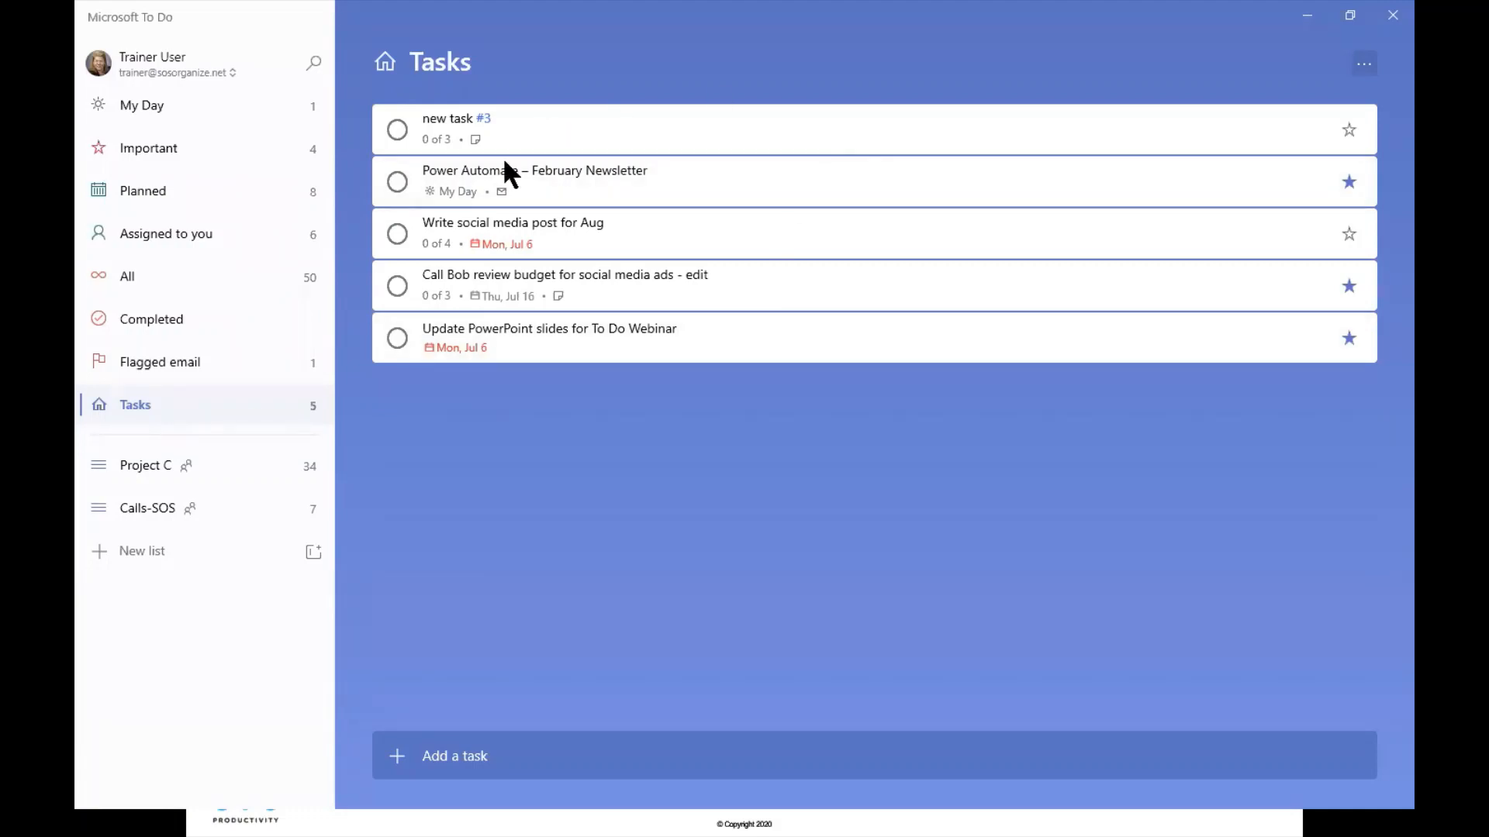
{"action": "left_click", "coordinate": [472, 760]}
{"action": "type", "text": "new task 4"}
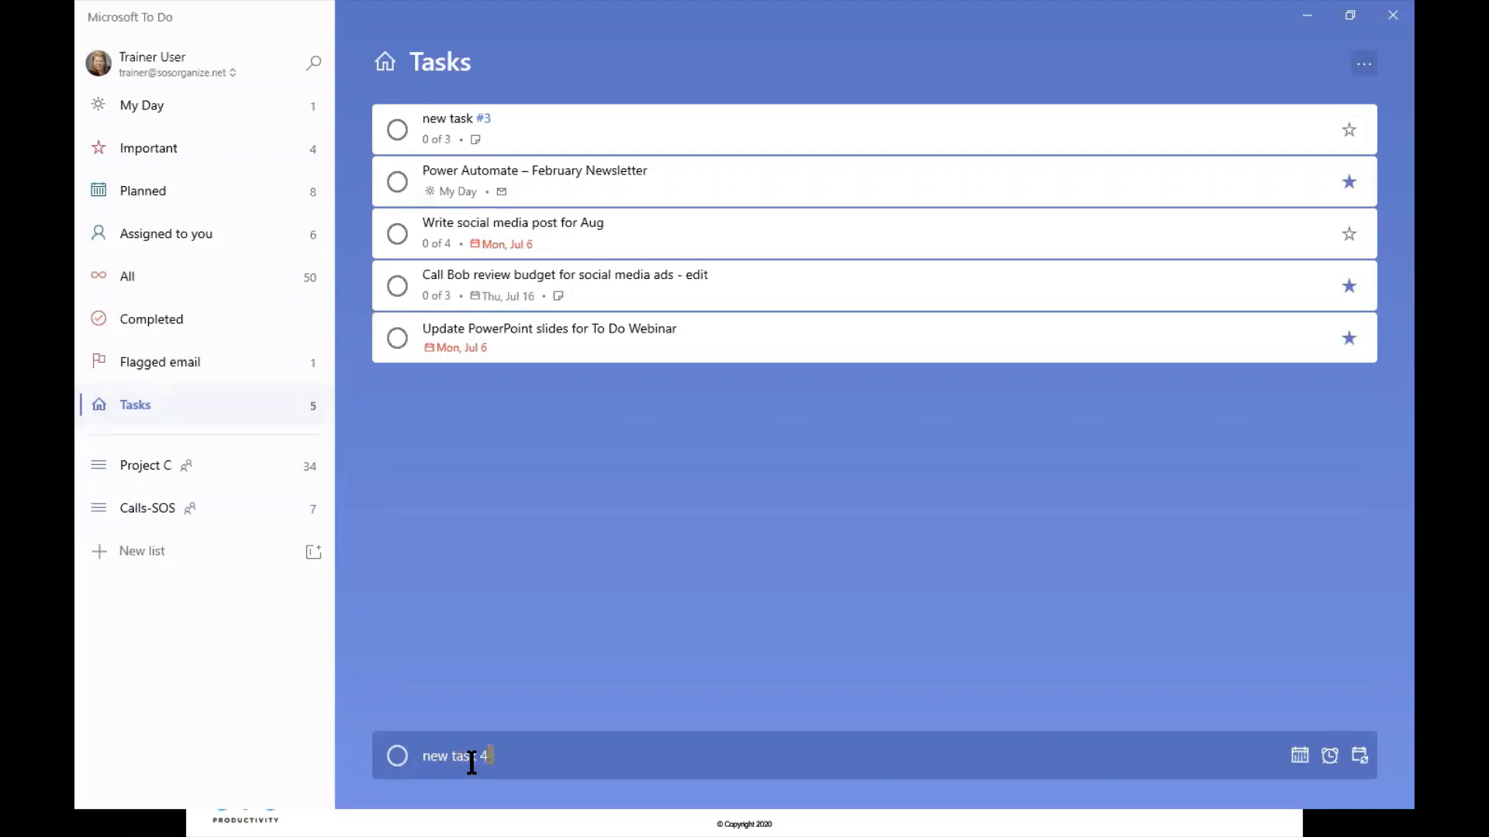
{"action": "key", "text": "Return"}
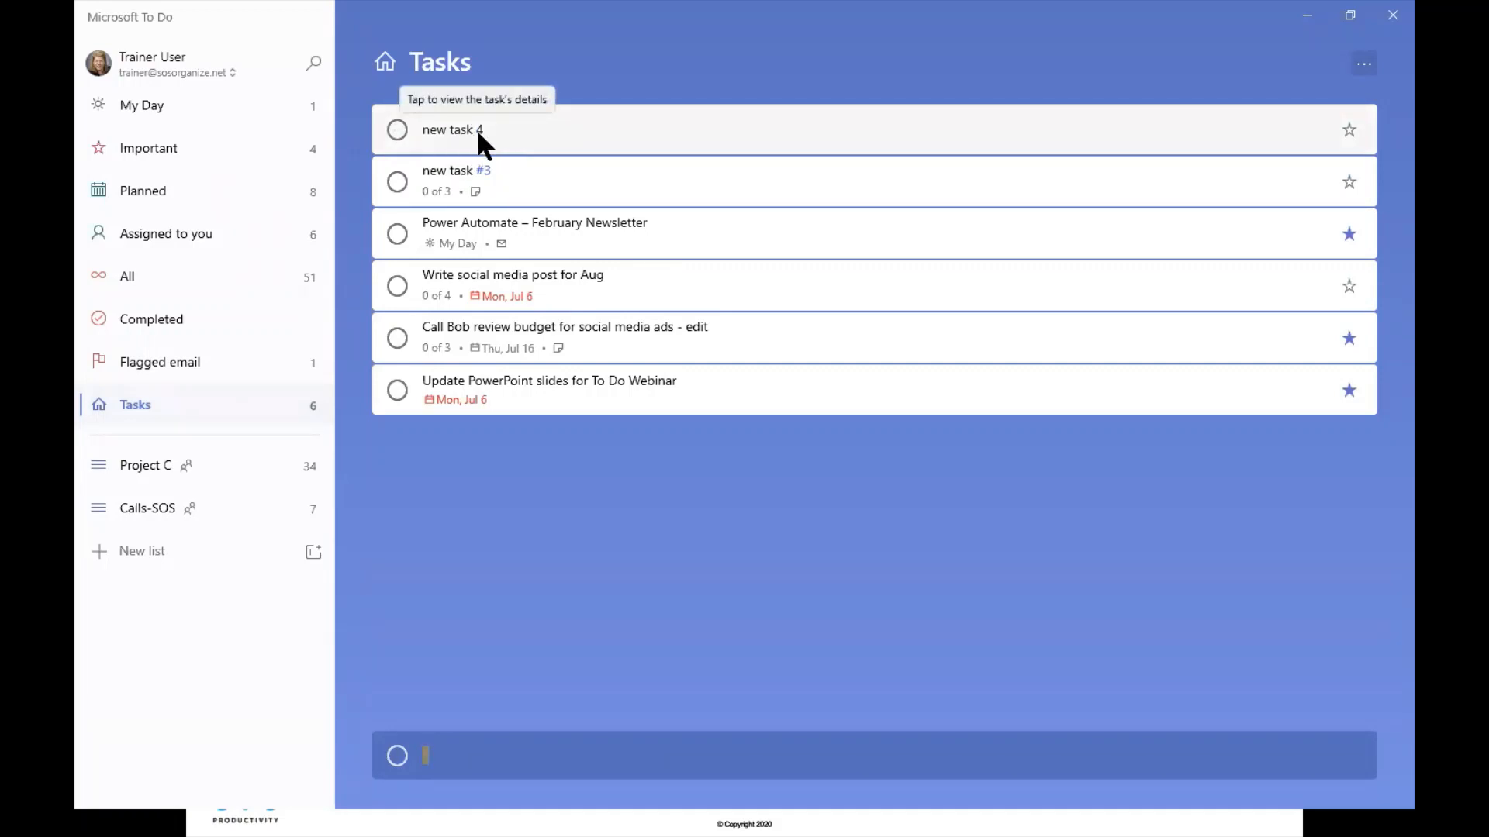
Step: Look through the Flagged email, Completed, All and Assigned to you smart lists
{"action": "left_click", "coordinate": [177, 359]}
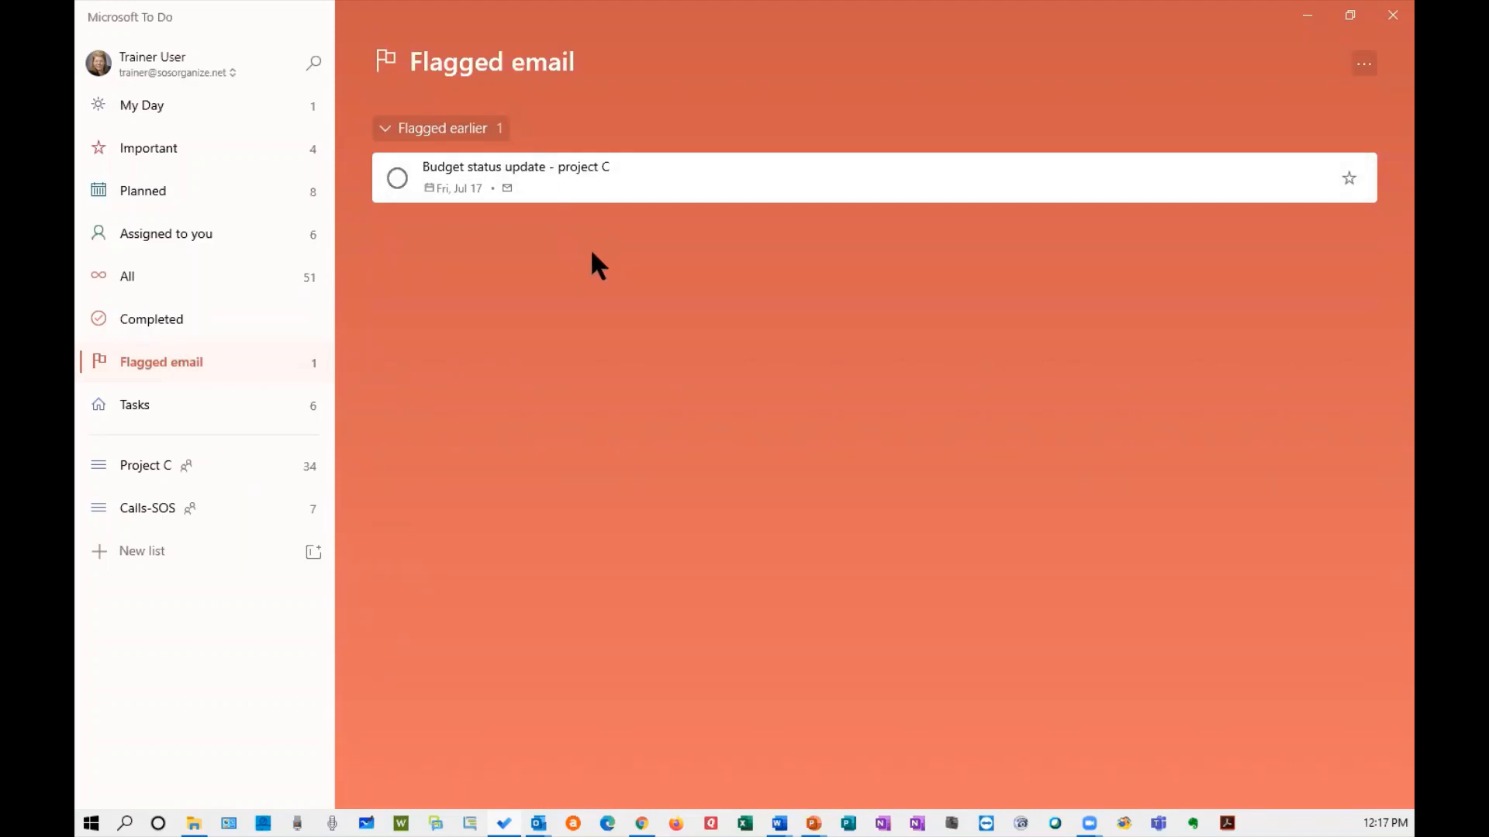
{"action": "left_click", "coordinate": [206, 318]}
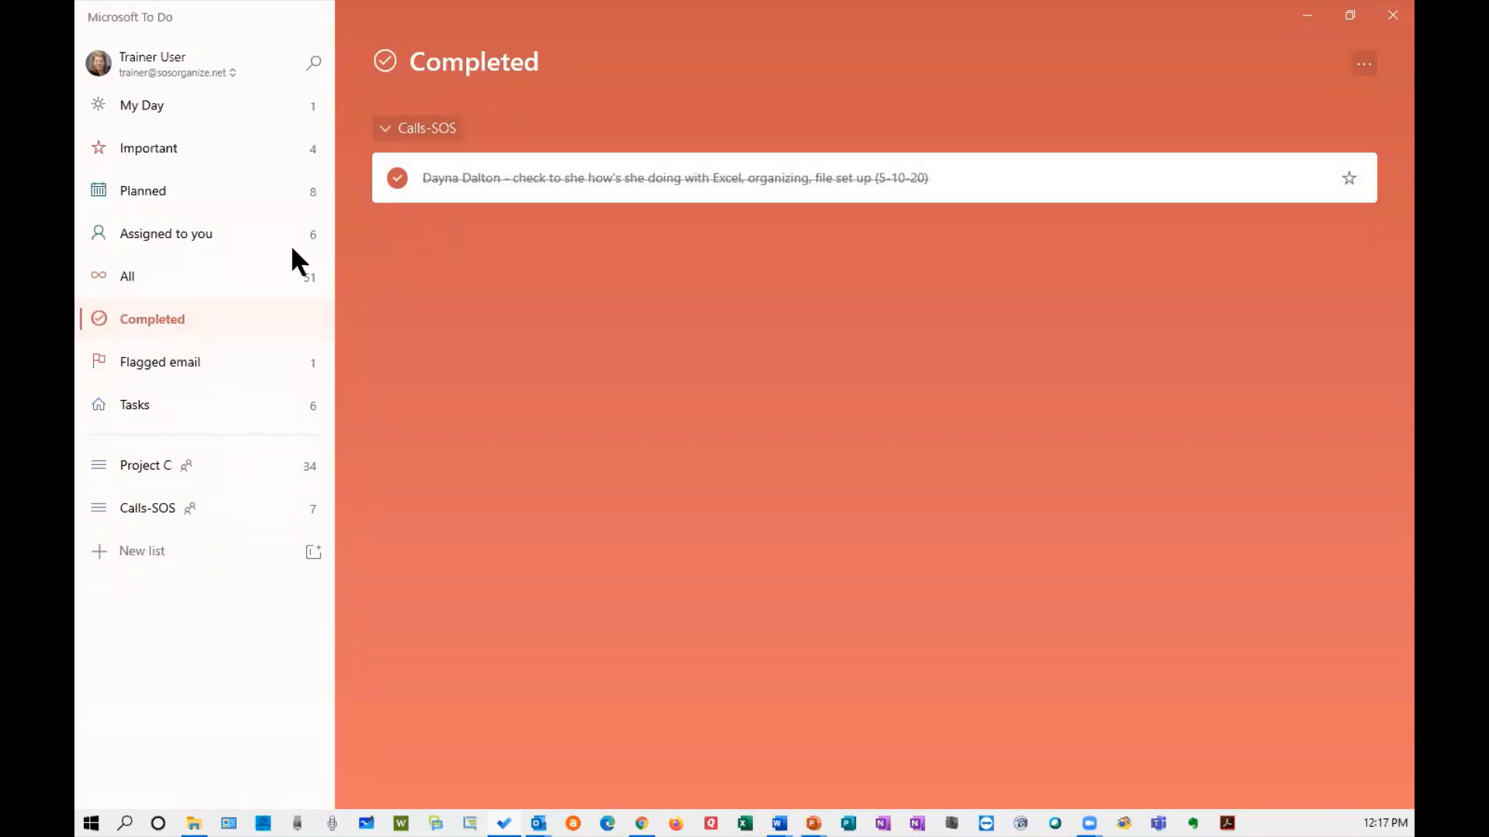
{"action": "left_click", "coordinate": [160, 273]}
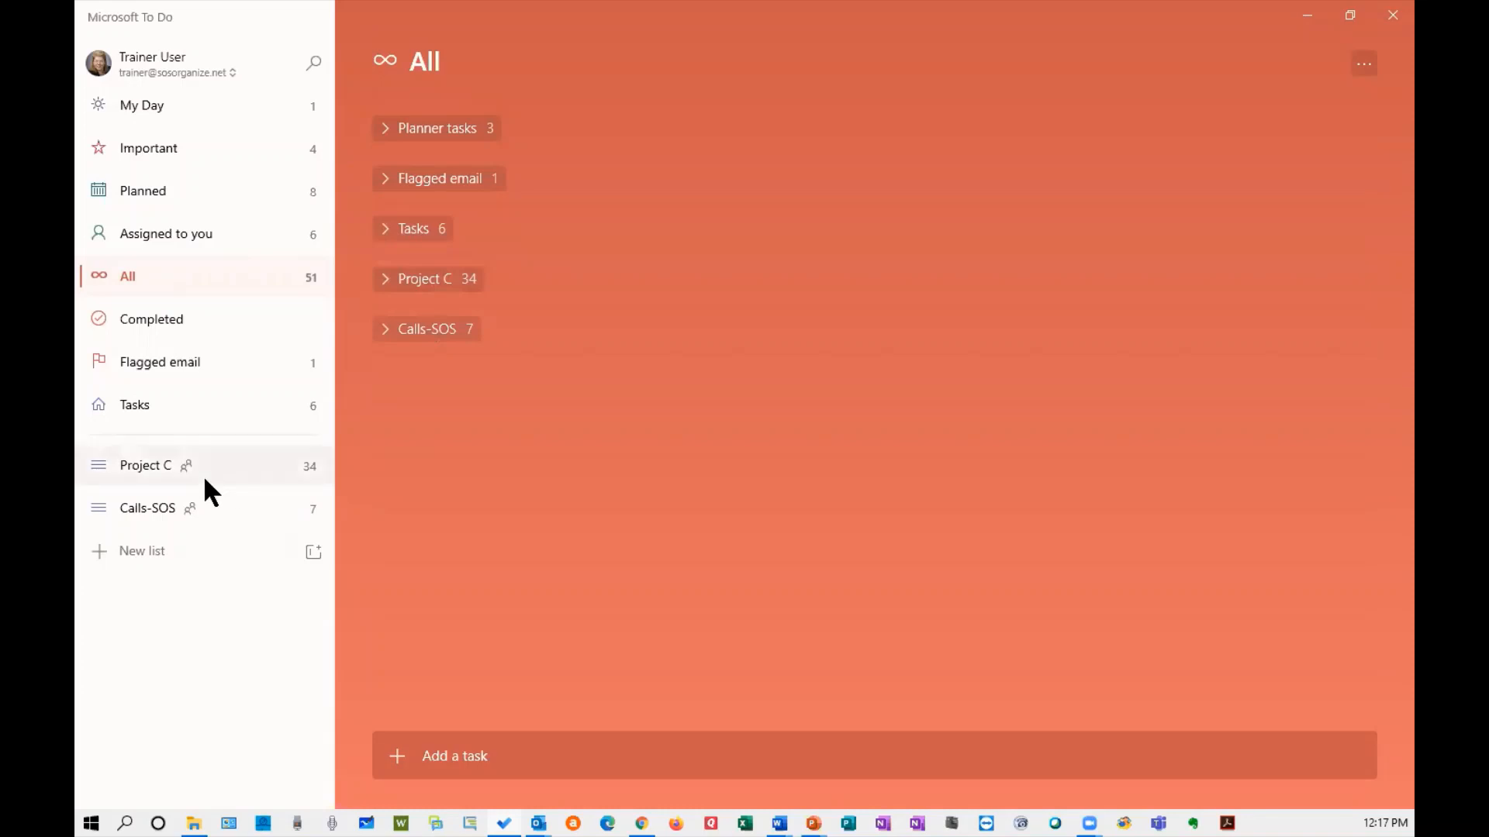
{"action": "left_click", "coordinate": [179, 229]}
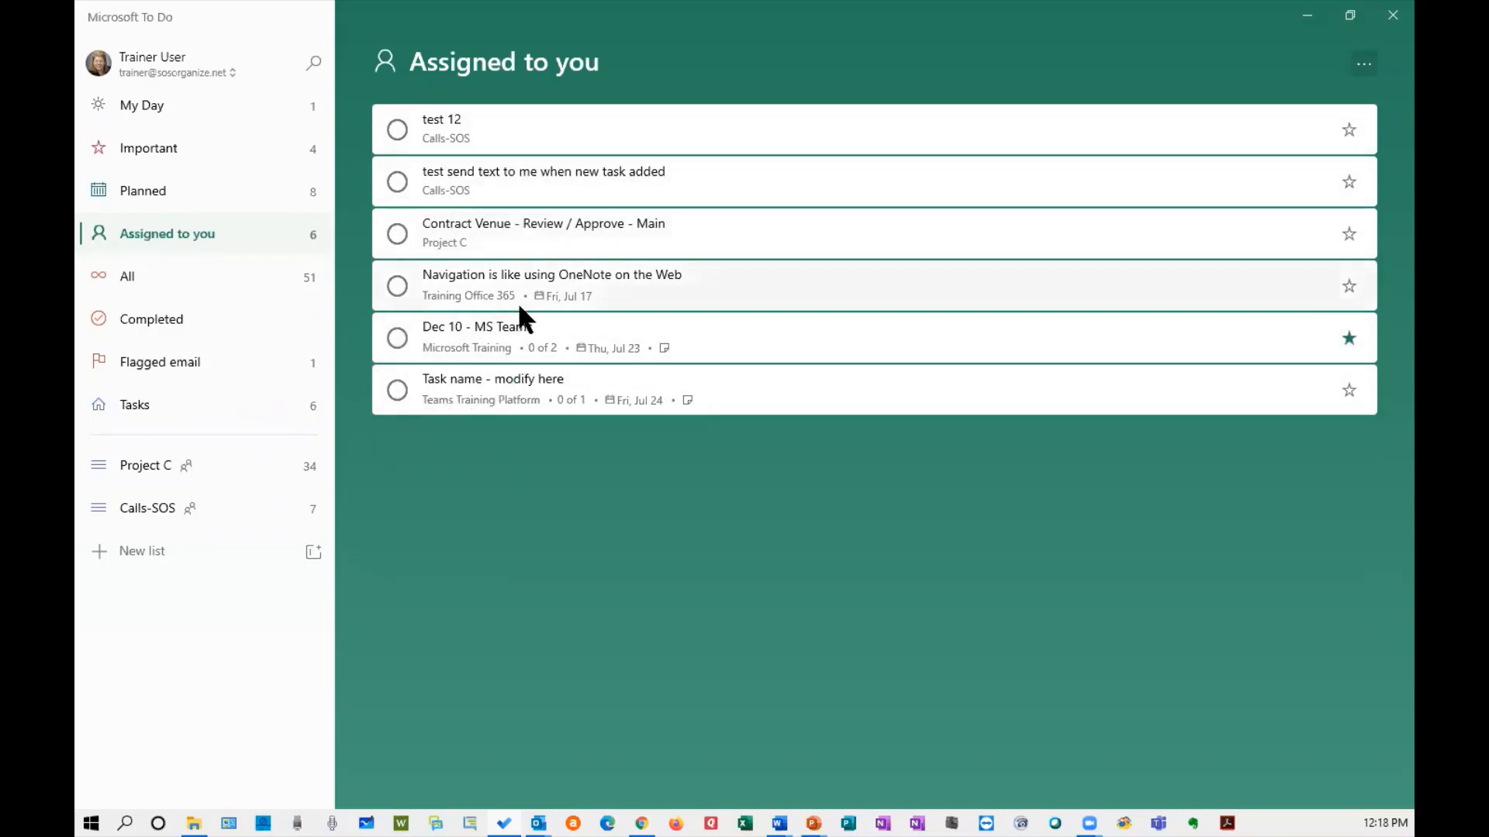
Step: Examine the Planned list, collapsing the Earlier group and expanding and collapsing the Later group
{"action": "left_click", "coordinate": [164, 193]}
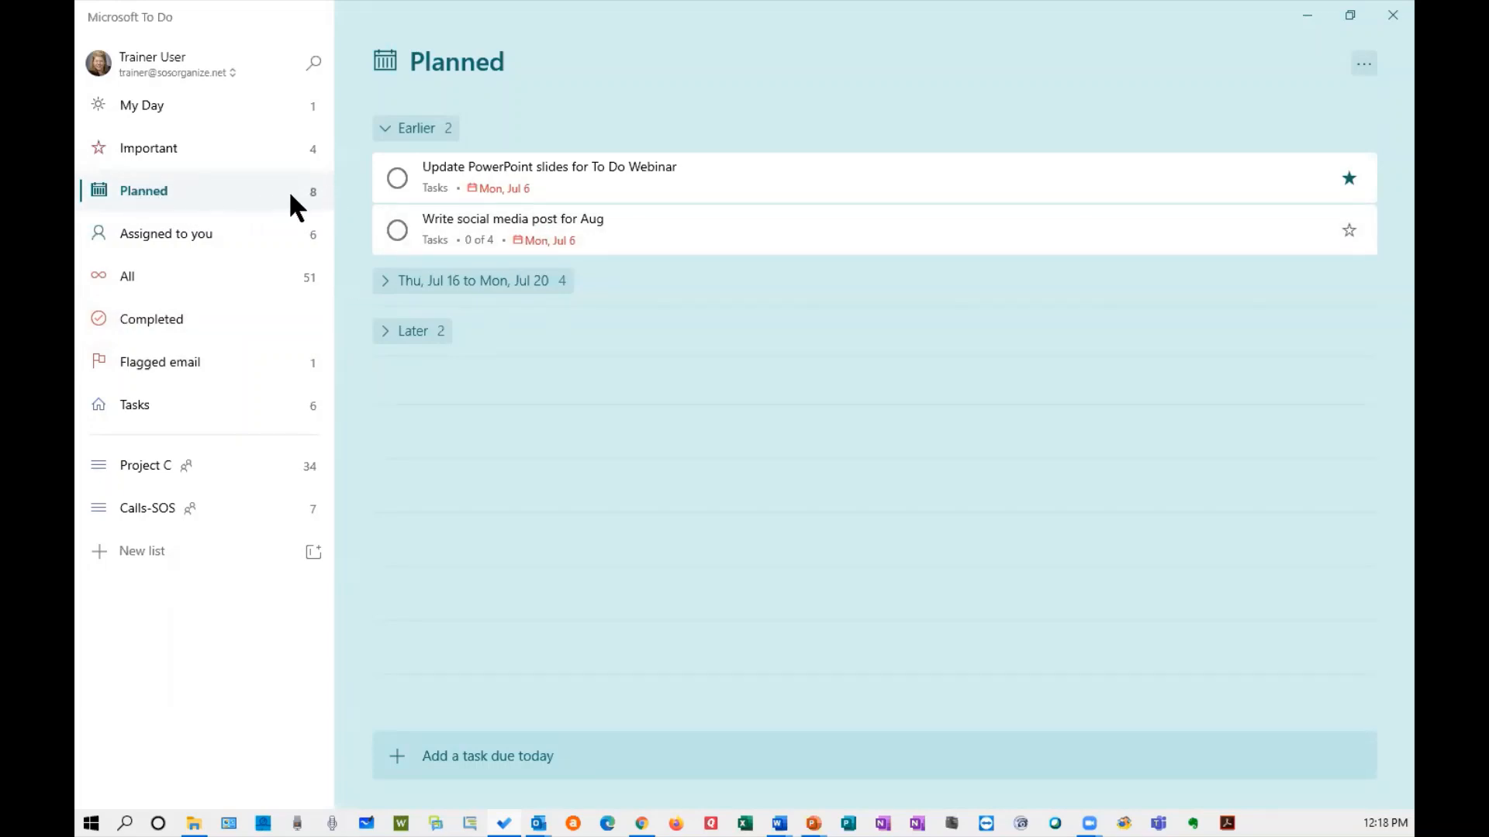
{"action": "left_click", "coordinate": [392, 128]}
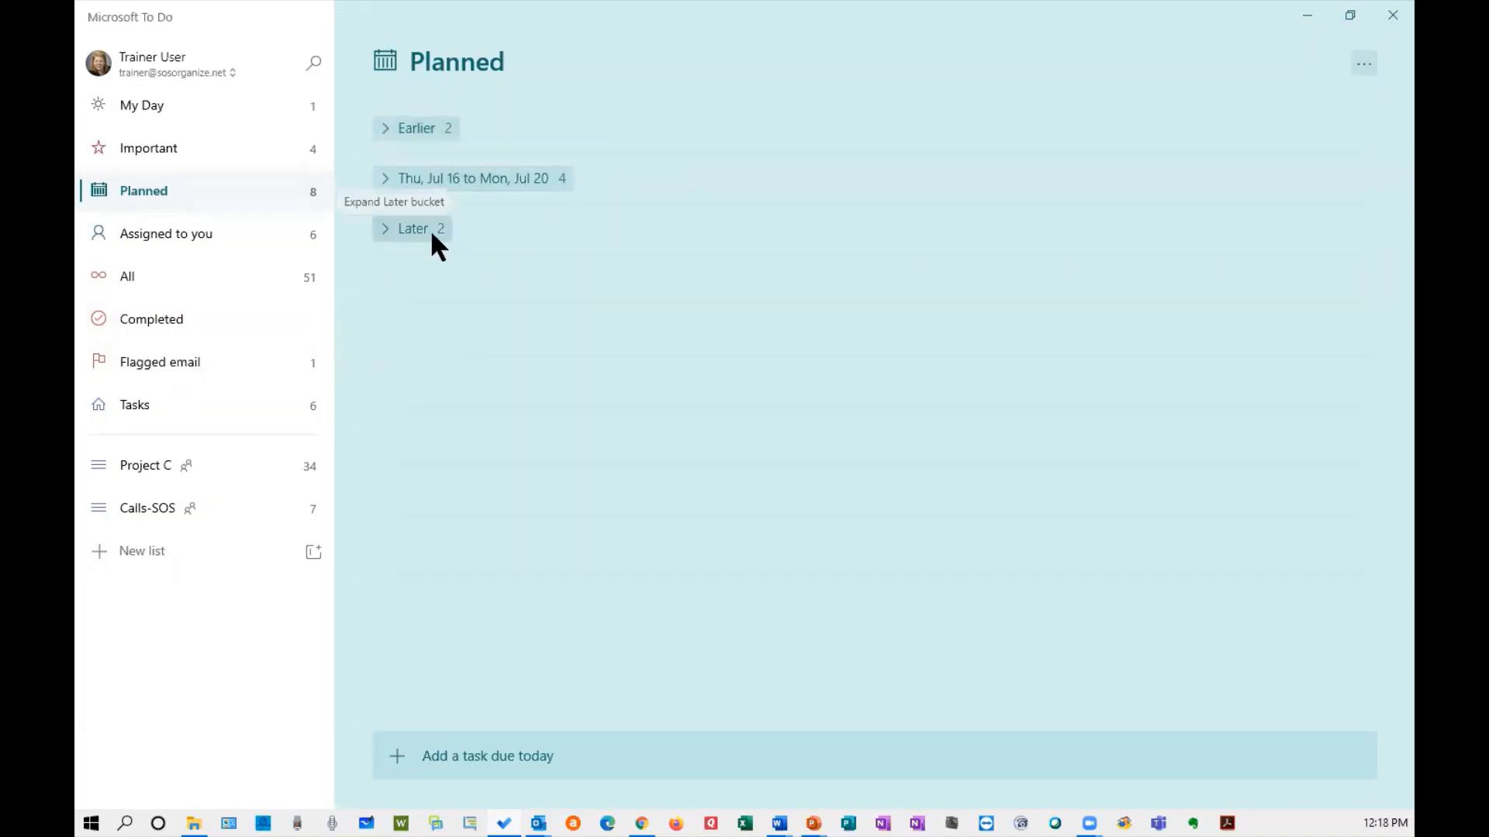
{"action": "left_click", "coordinate": [387, 238]}
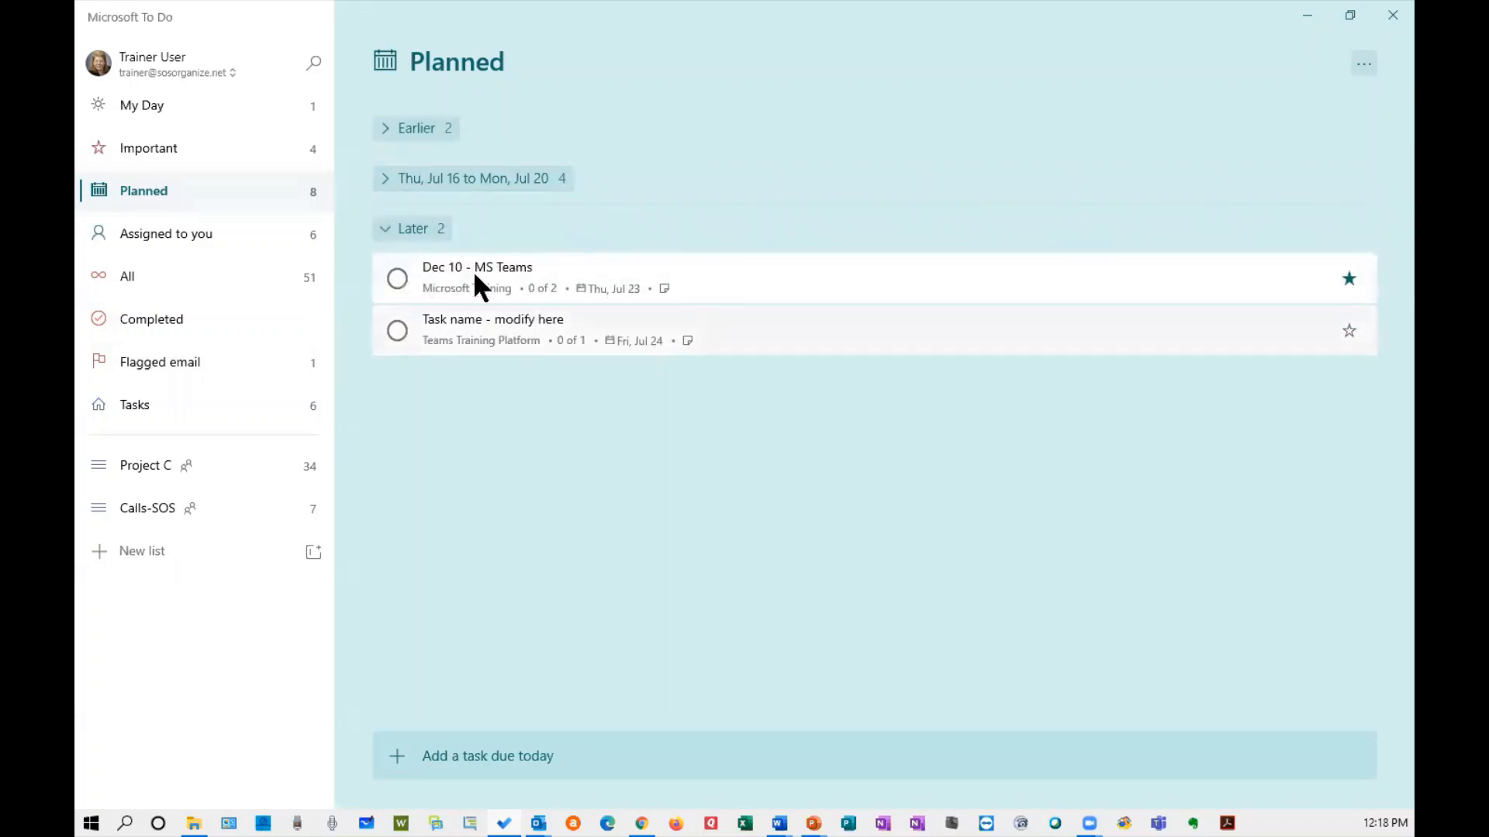
{"action": "left_click", "coordinate": [388, 226]}
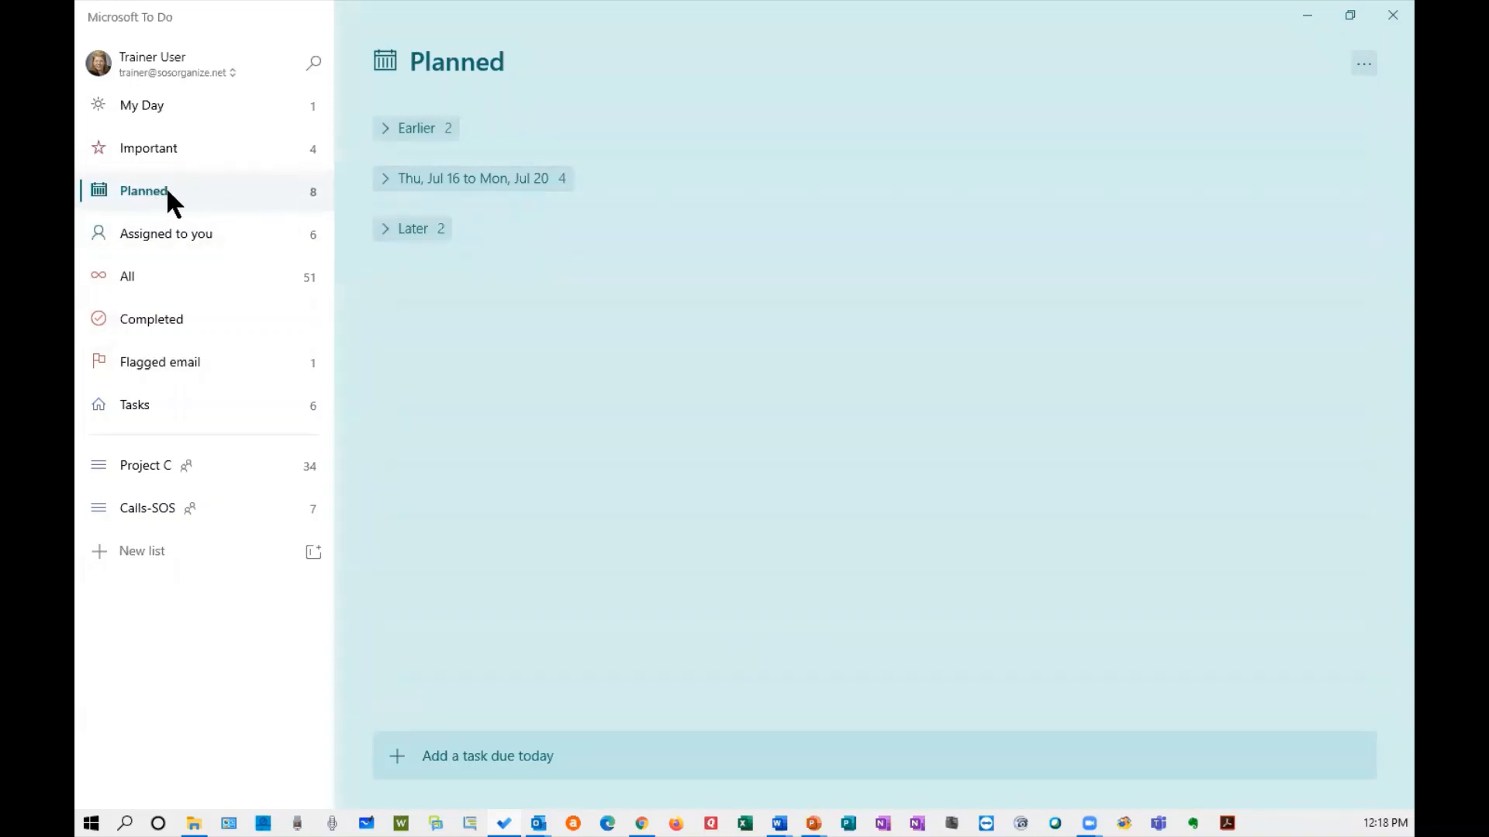
Step: Remove the importance star from the social media ads budget call task in the Important list
{"action": "left_click", "coordinate": [174, 147]}
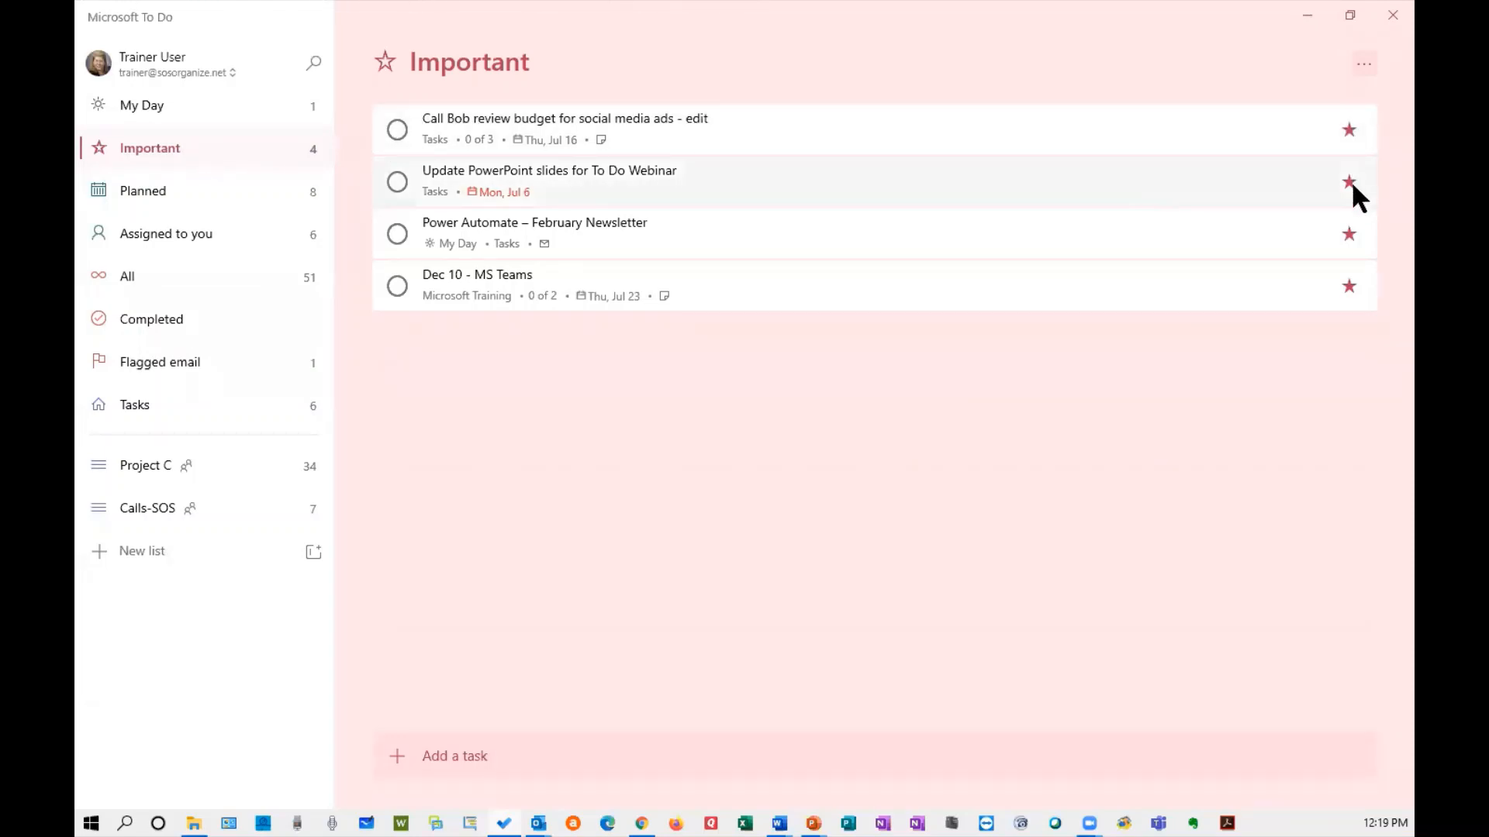
{"action": "left_click", "coordinate": [1349, 130]}
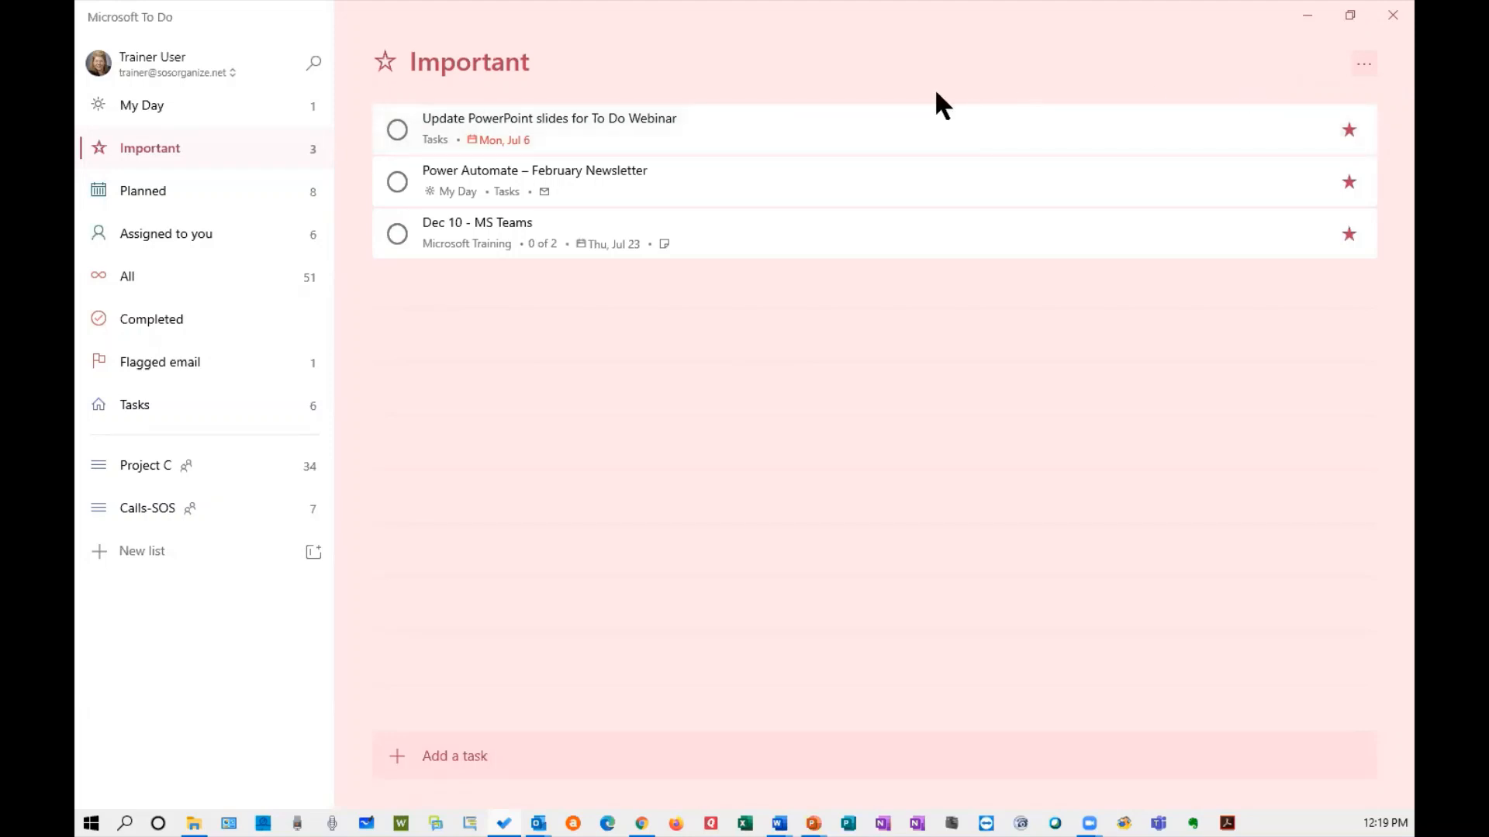
Step: Add the flagged email task "Budget status update - project C" to My Day and show the My Day list
{"action": "left_click", "coordinate": [204, 108]}
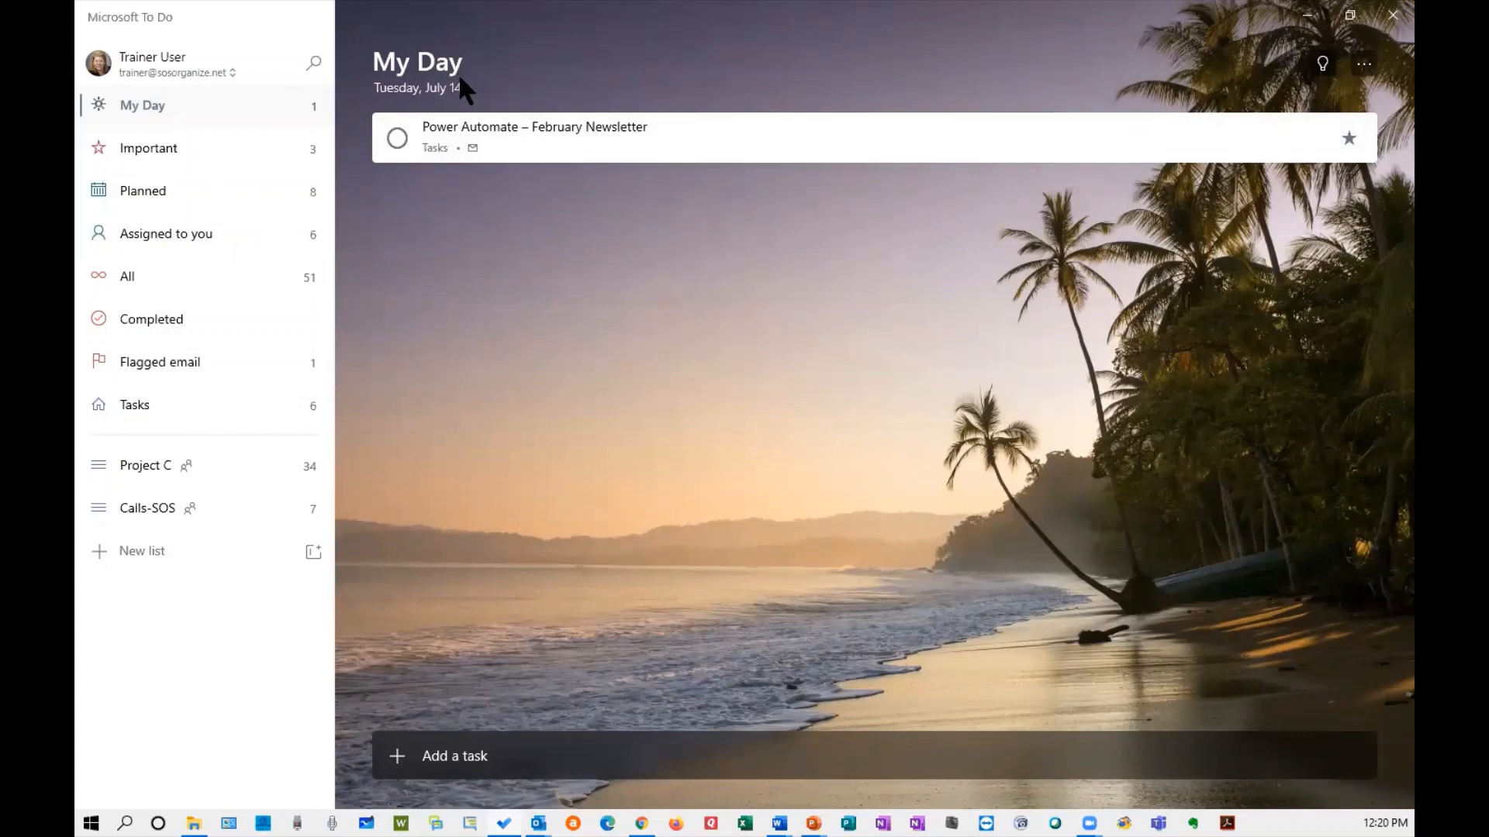
{"action": "left_click", "coordinate": [228, 383]}
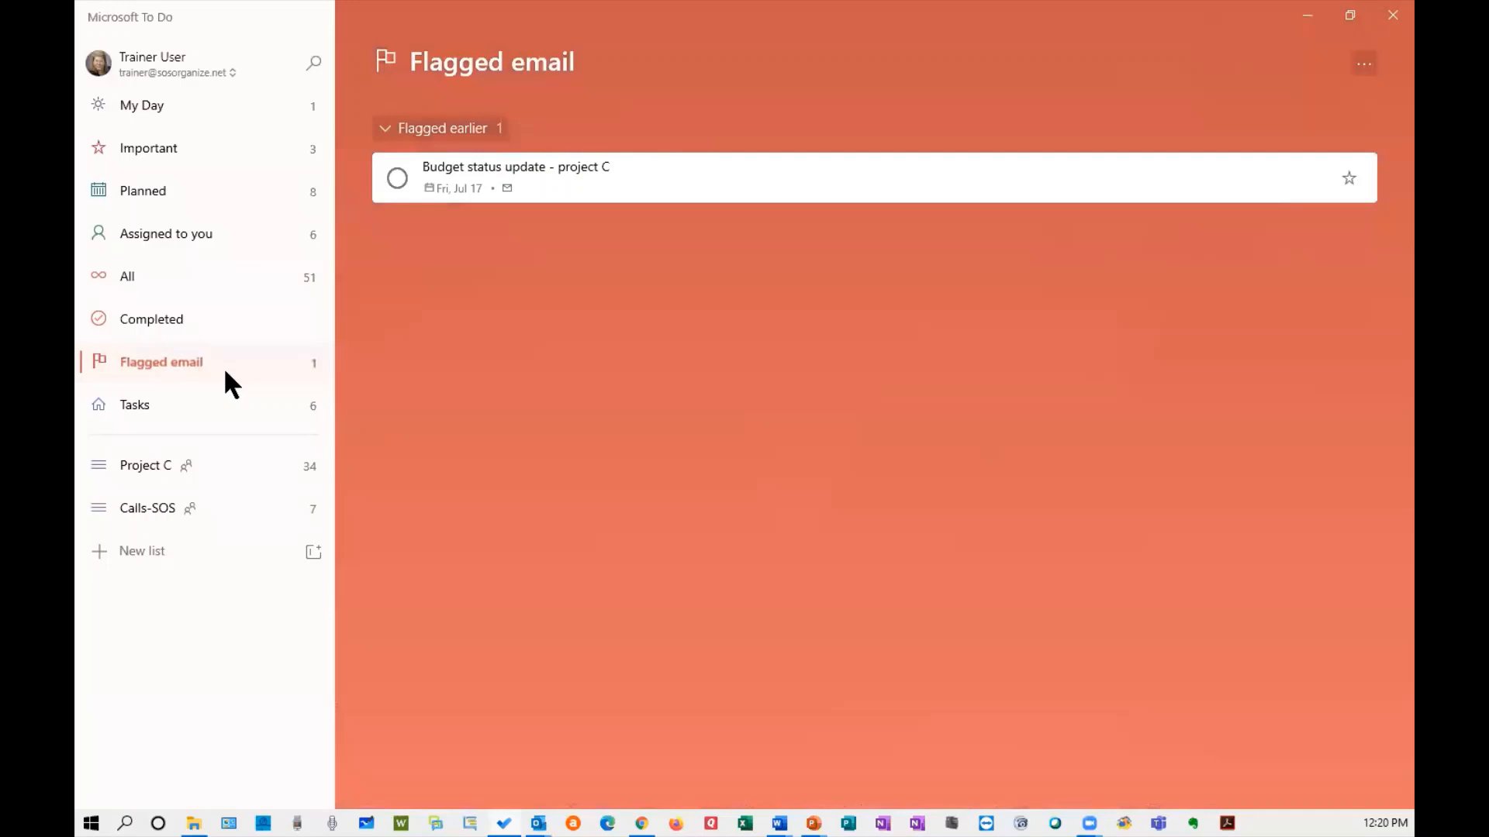
{"action": "left_click", "coordinate": [531, 176]}
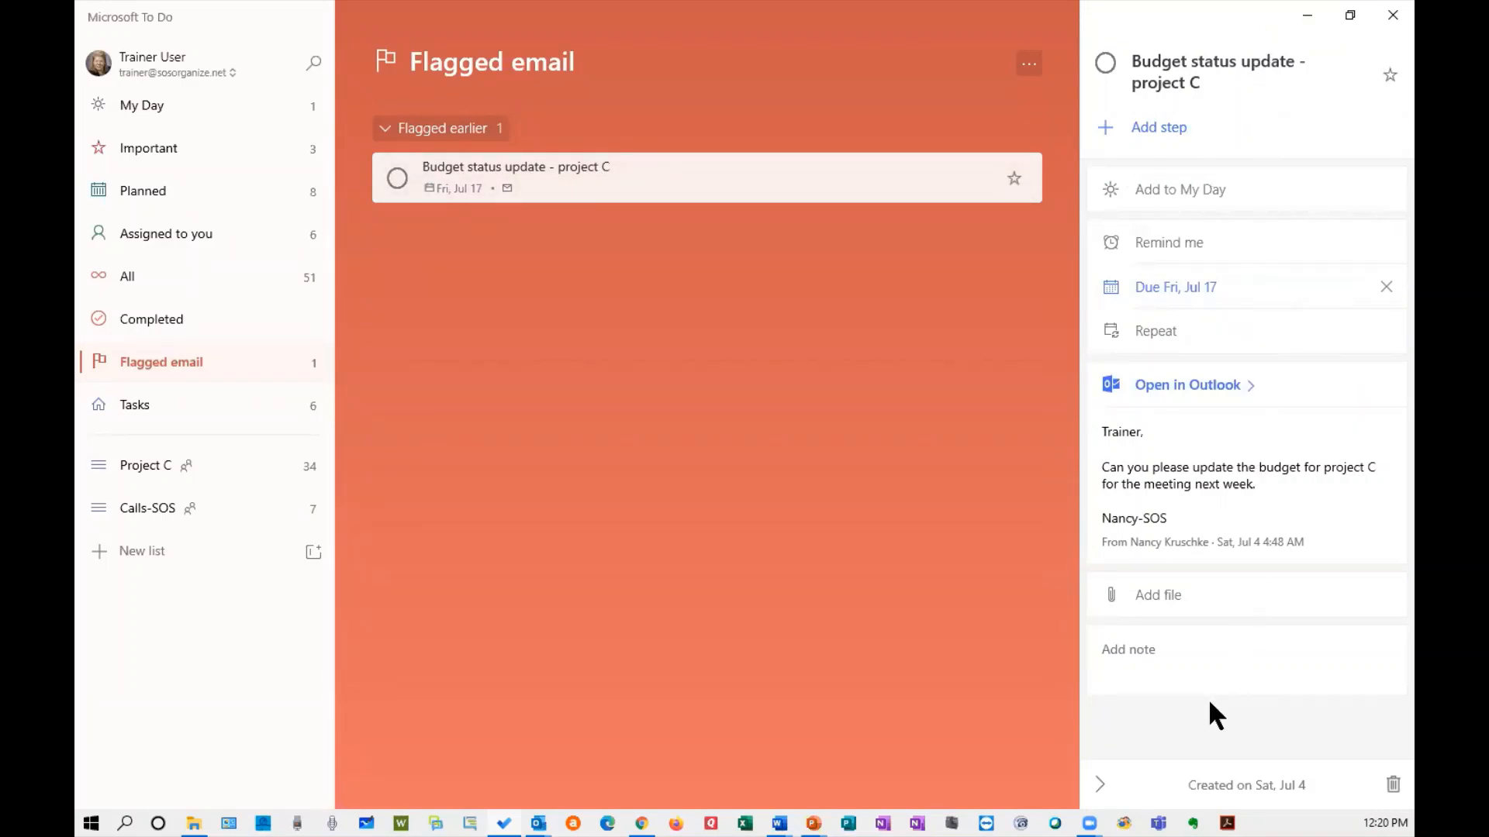
{"action": "left_click", "coordinate": [1202, 190]}
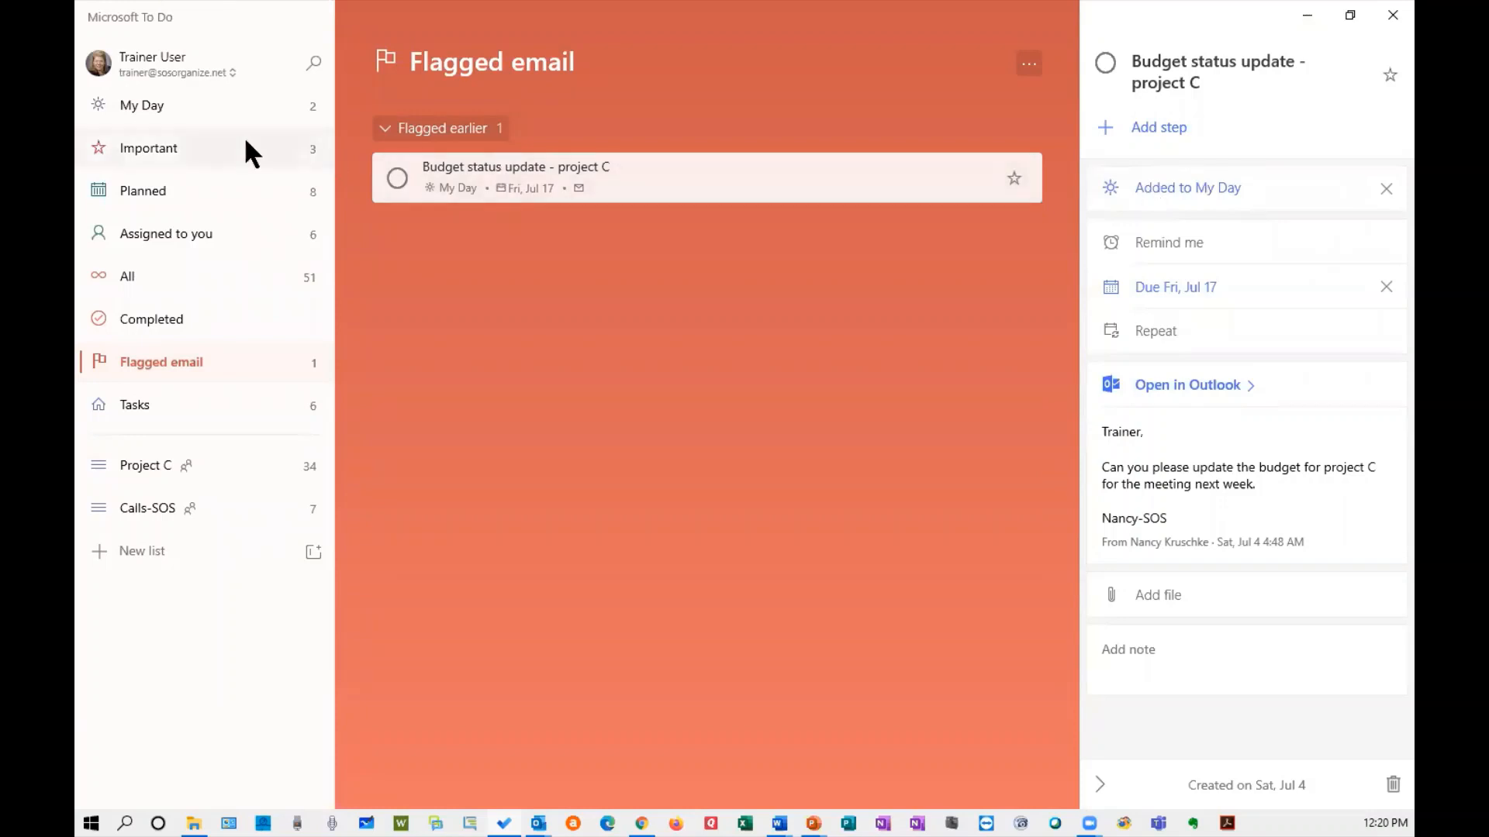
{"action": "left_click", "coordinate": [168, 105]}
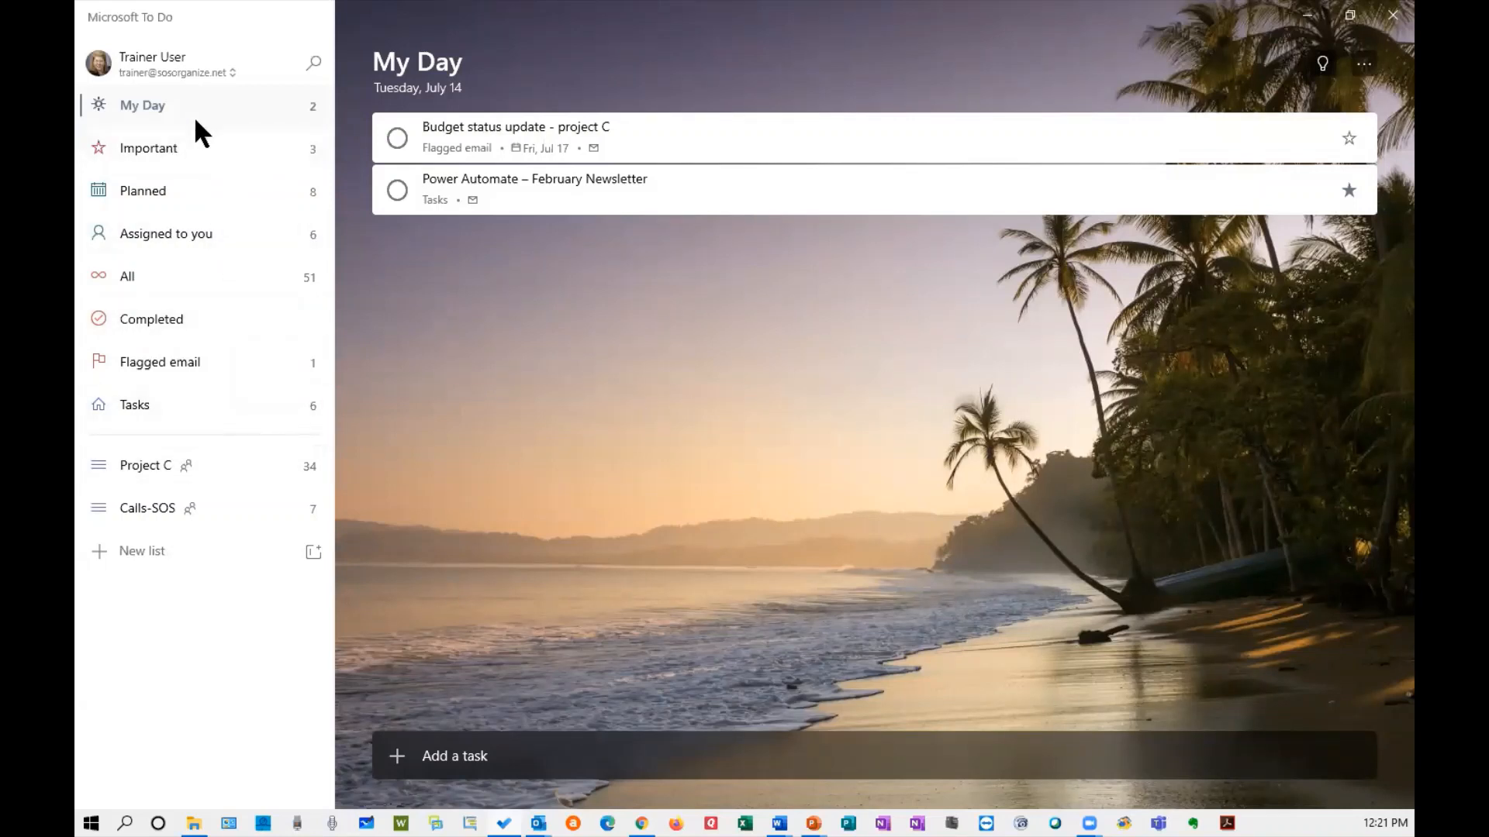
Step: Add two steps to the project C budget status task: "review excel" and one asking a colleague for the updated #
{"action": "left_click", "coordinate": [529, 124]}
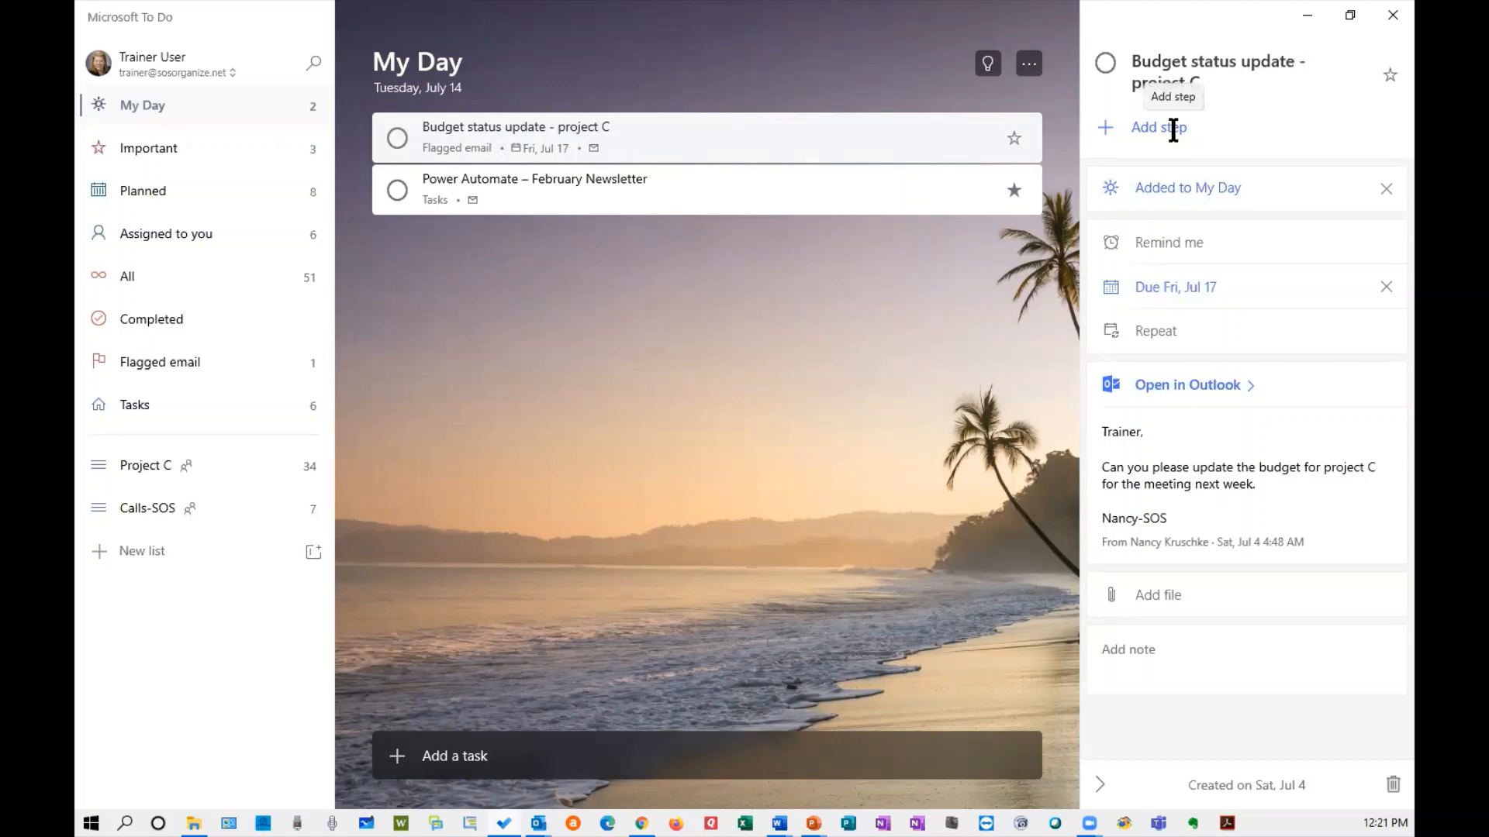
{"action": "left_click", "coordinate": [1173, 130]}
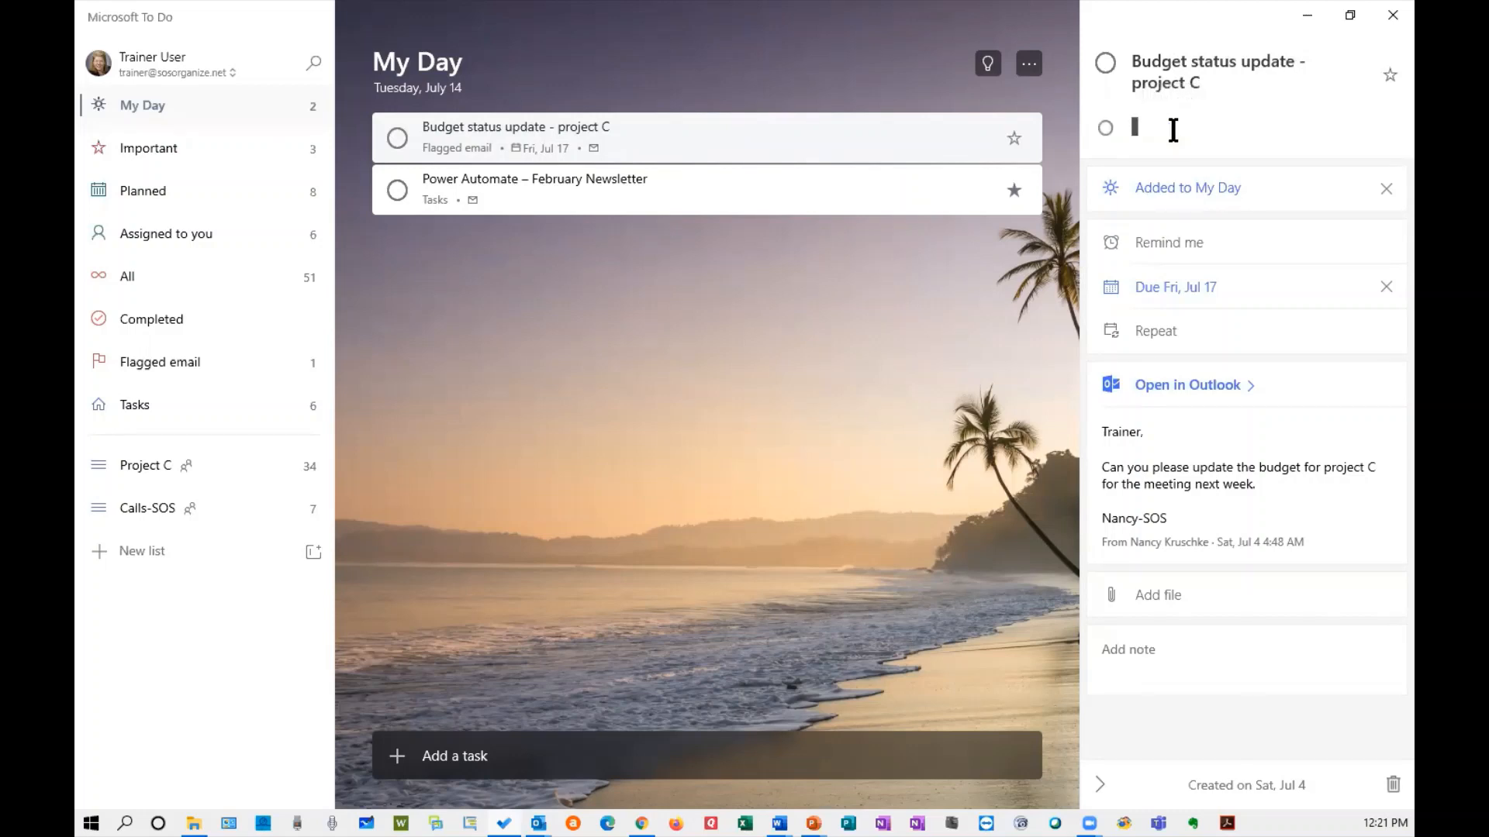
{"action": "type", "text": "review excel"}
{"action": "key", "text": "Return"}
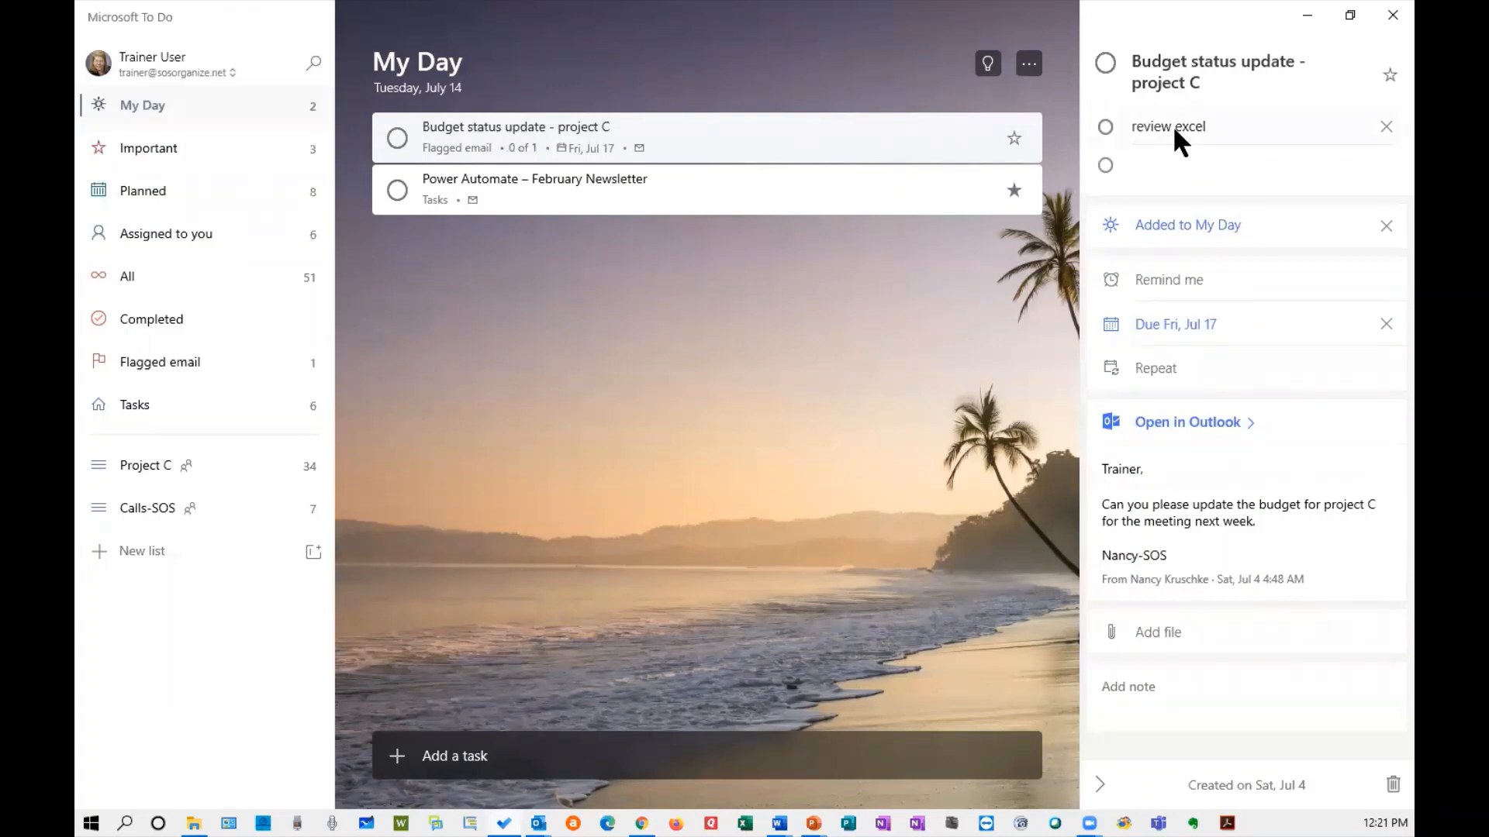
{"action": "type", "text": "ask jan updated #"}
{"action": "key", "text": "Return"}
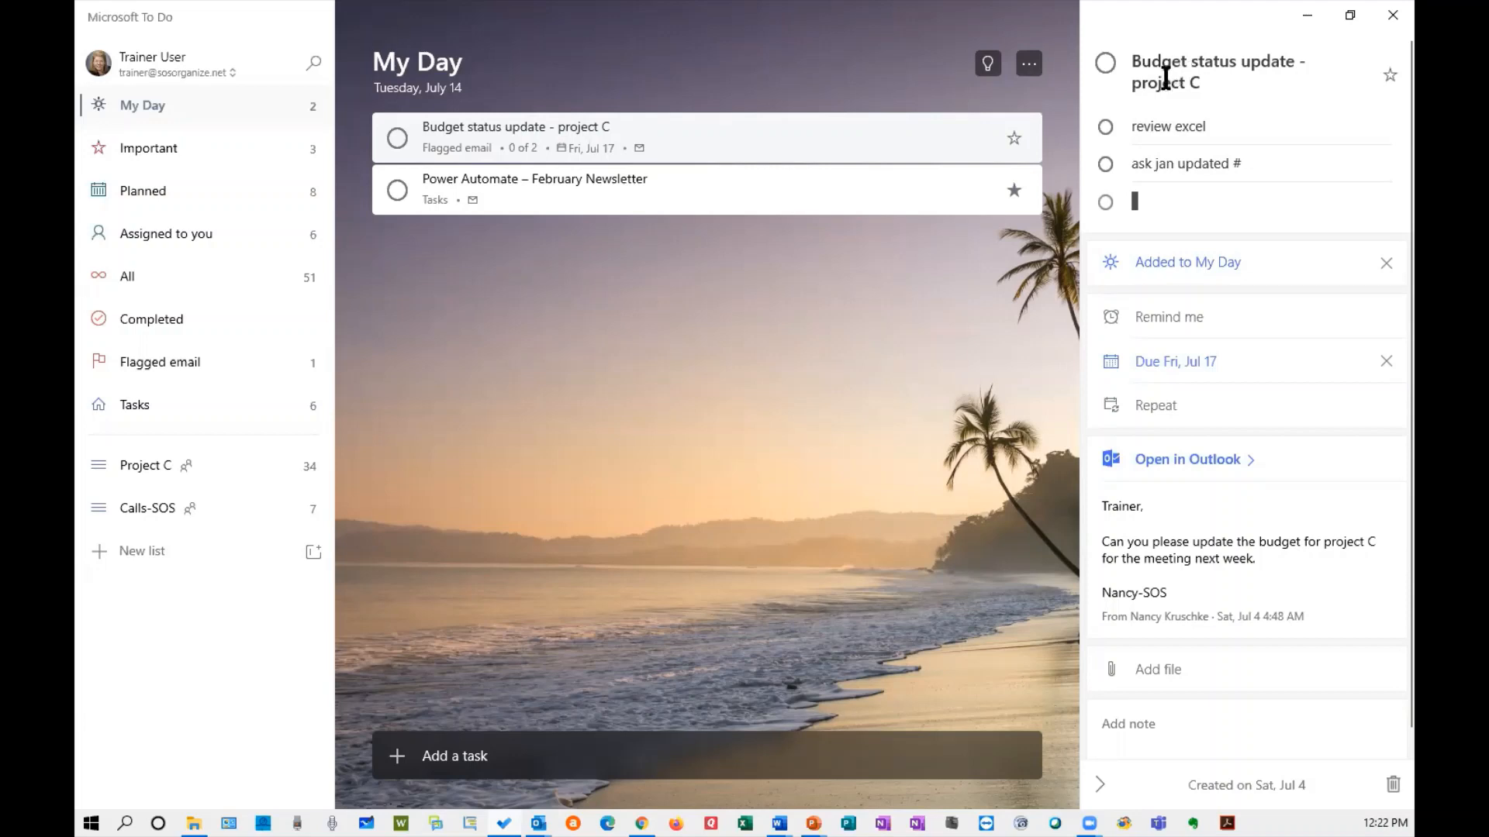
Step: Append the placeholder text "l;;lfskd;" to the title of the project C budget status task
{"action": "left_click", "coordinate": [1207, 80]}
{"action": "type", "text": "l;;lskd;"}
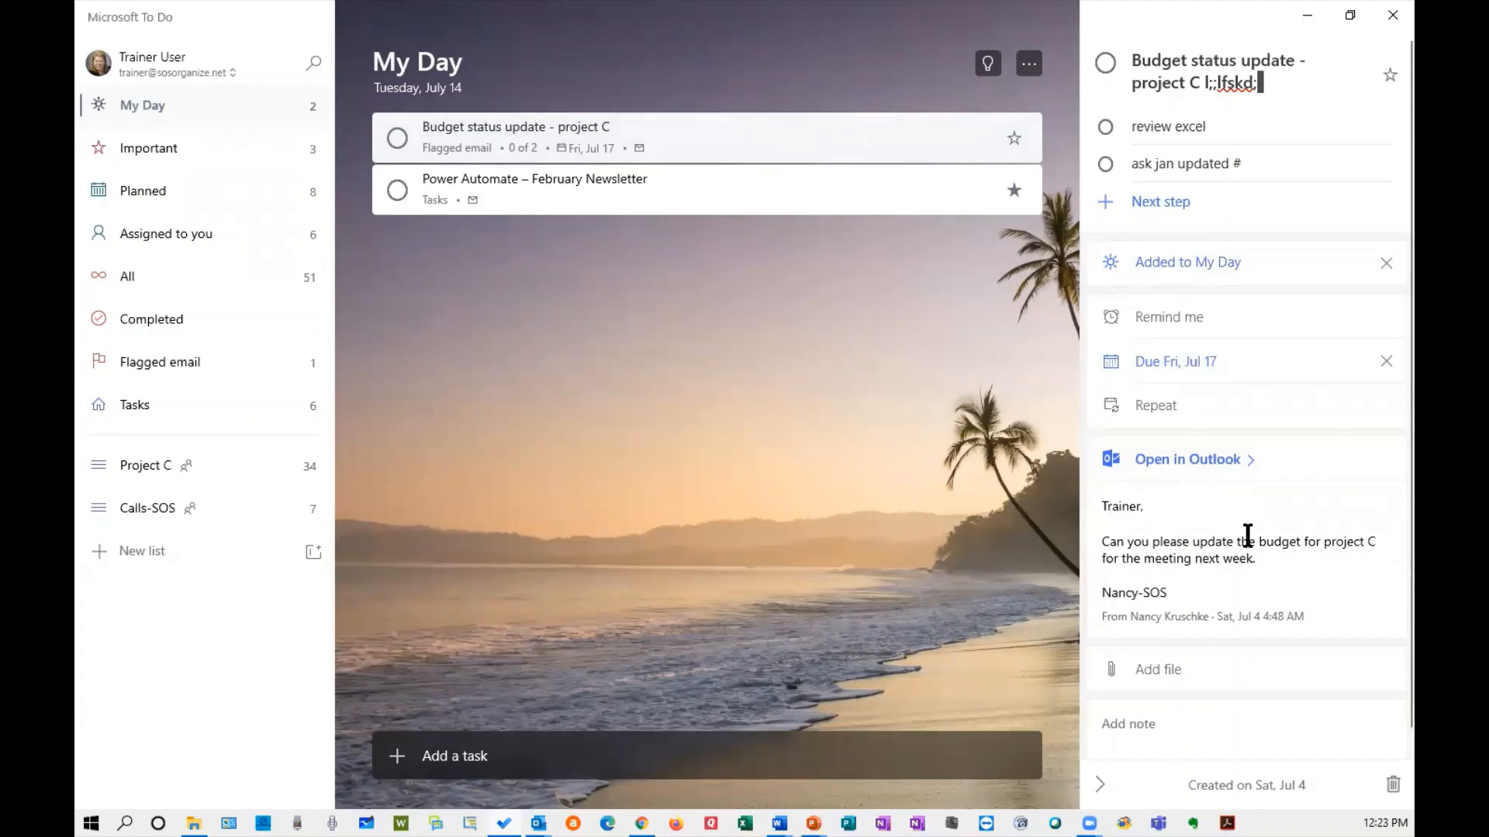
Step: Highlight the email message text in the budget status task's details, then clear the selection
{"action": "scroll", "coordinate": [1248, 535], "scroll_direction": "down", "scroll_amount": 1}
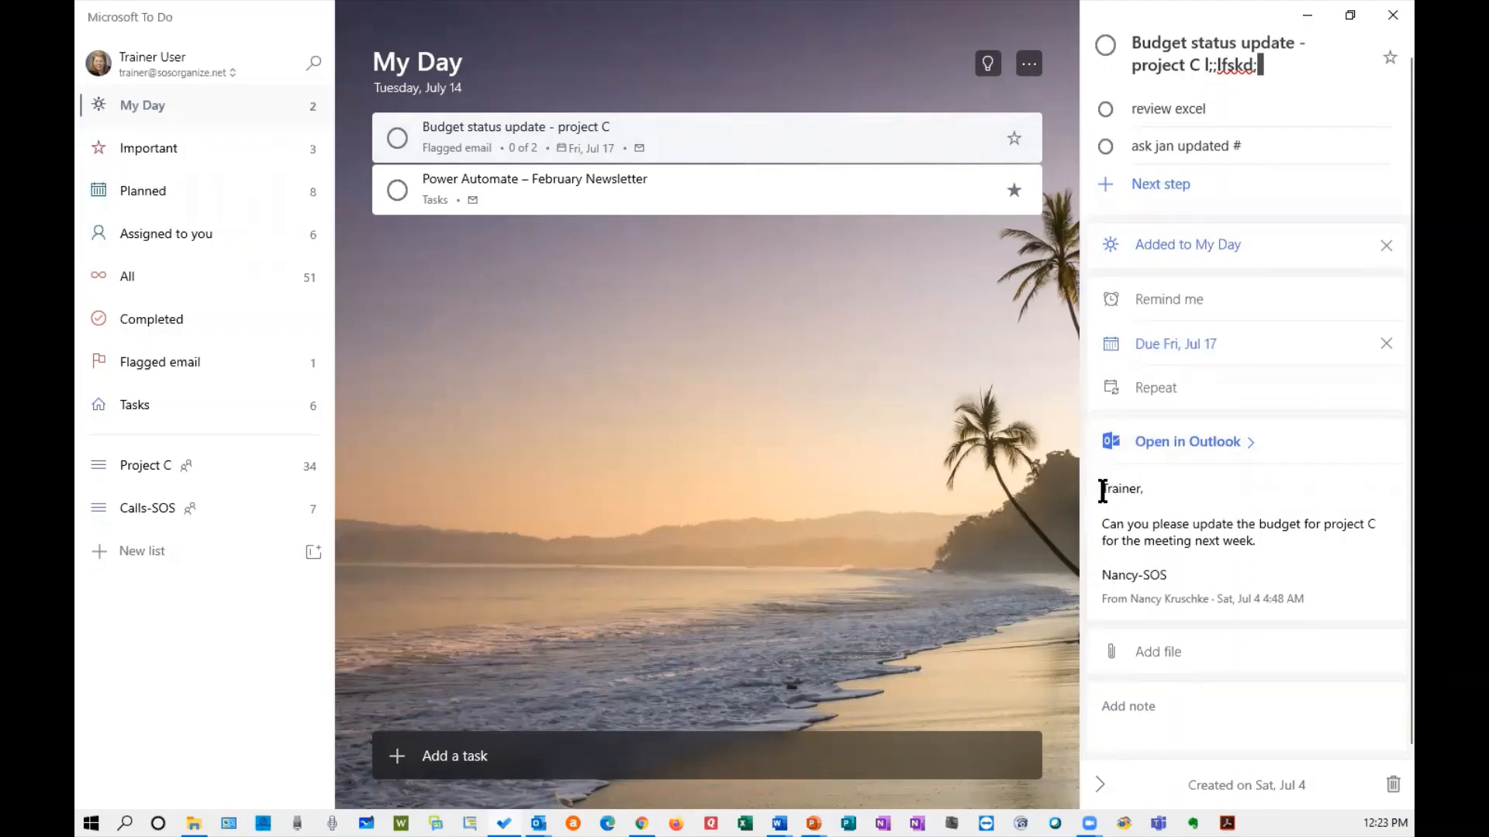
{"action": "left_click_drag", "start_coordinate": [1102, 490], "coordinate": [1241, 558]}
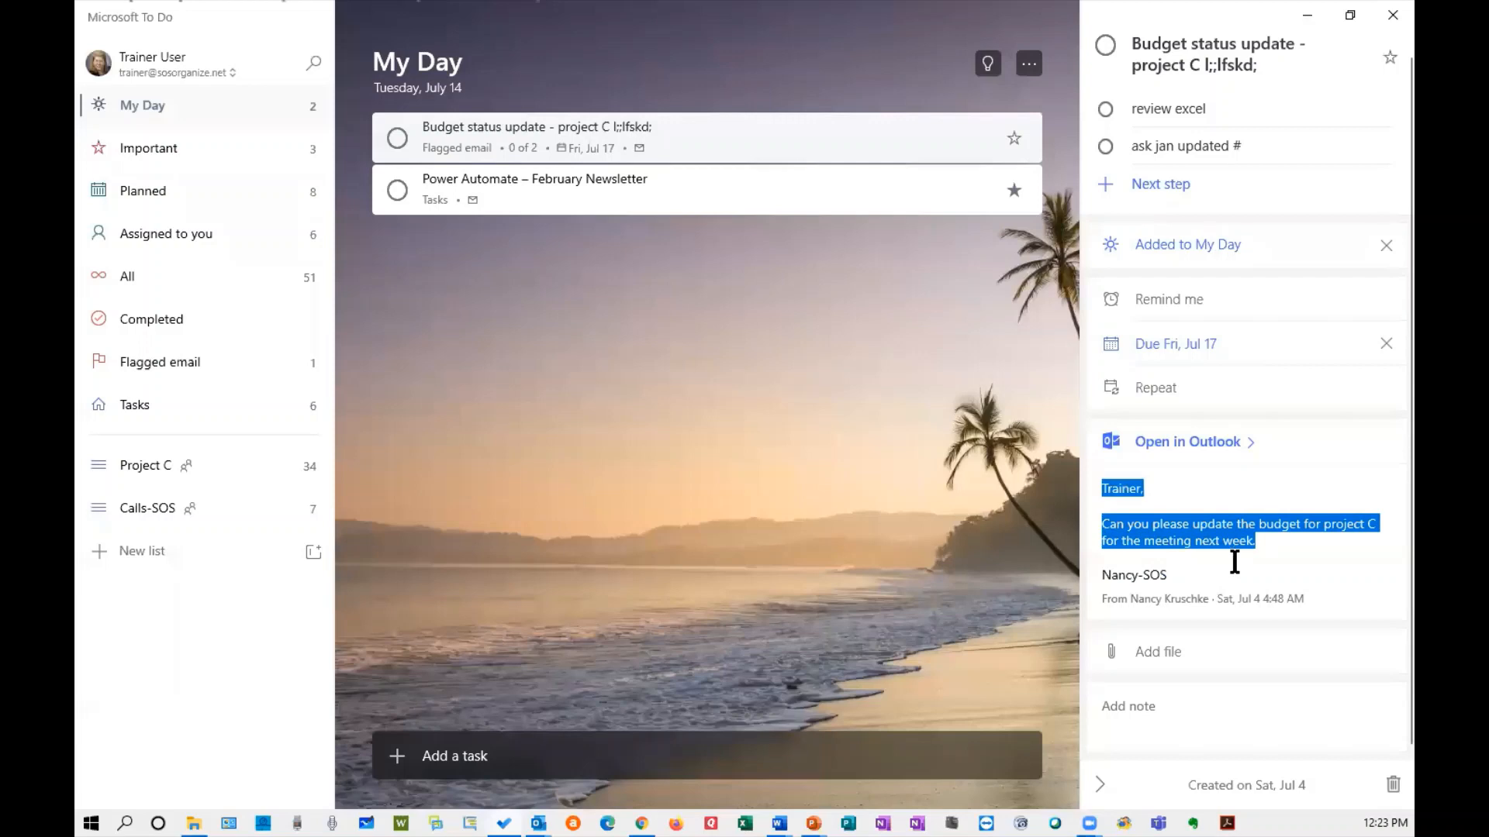
{"action": "left_click", "coordinate": [1215, 525]}
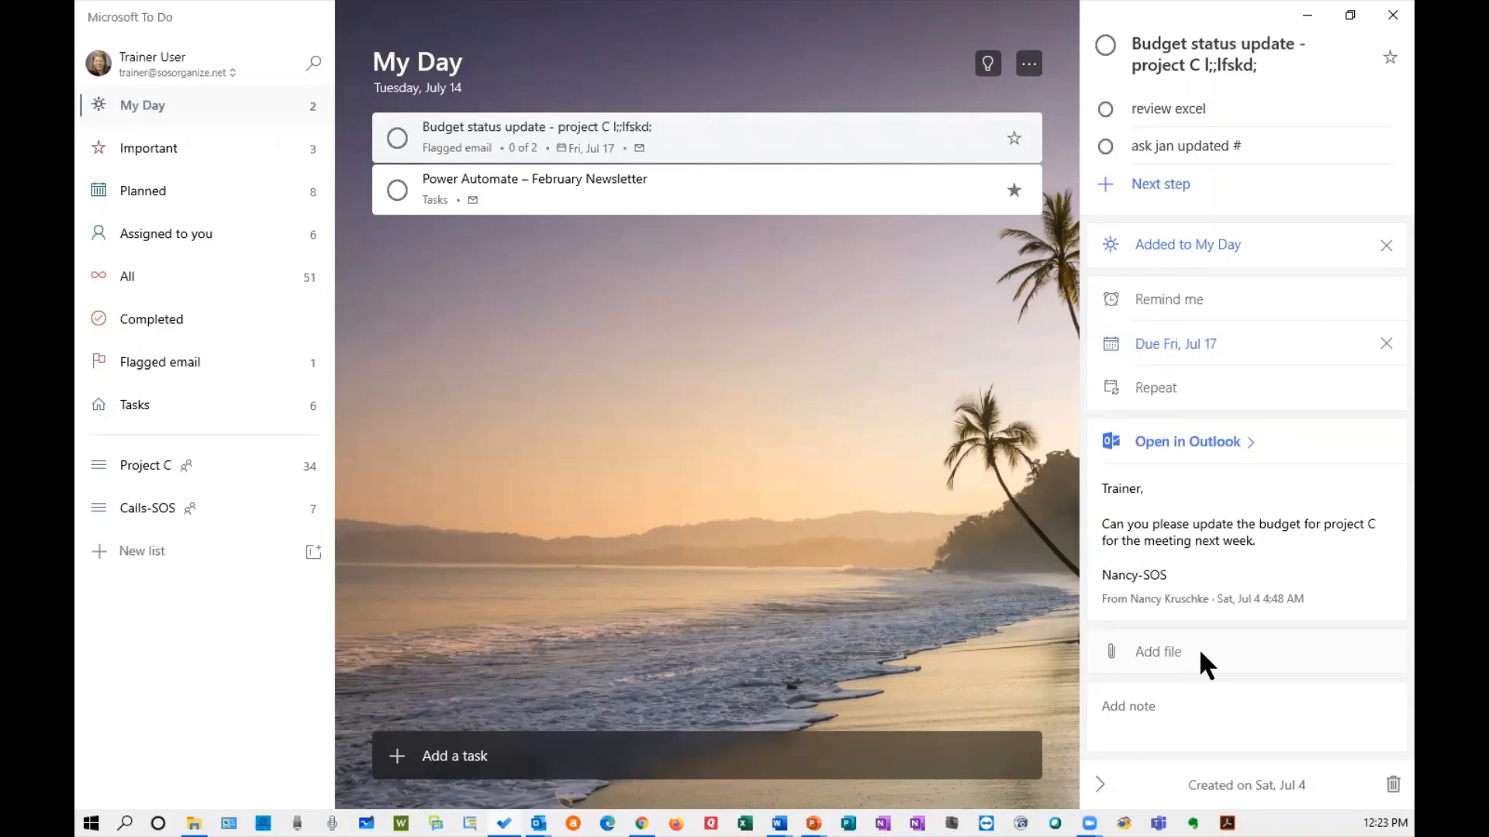
Step: Add the note "file loction:" to the project C budget status task and recheck the task's details before closing them
{"action": "left_click", "coordinate": [1116, 706]}
{"action": "type", "text": "file lo"}
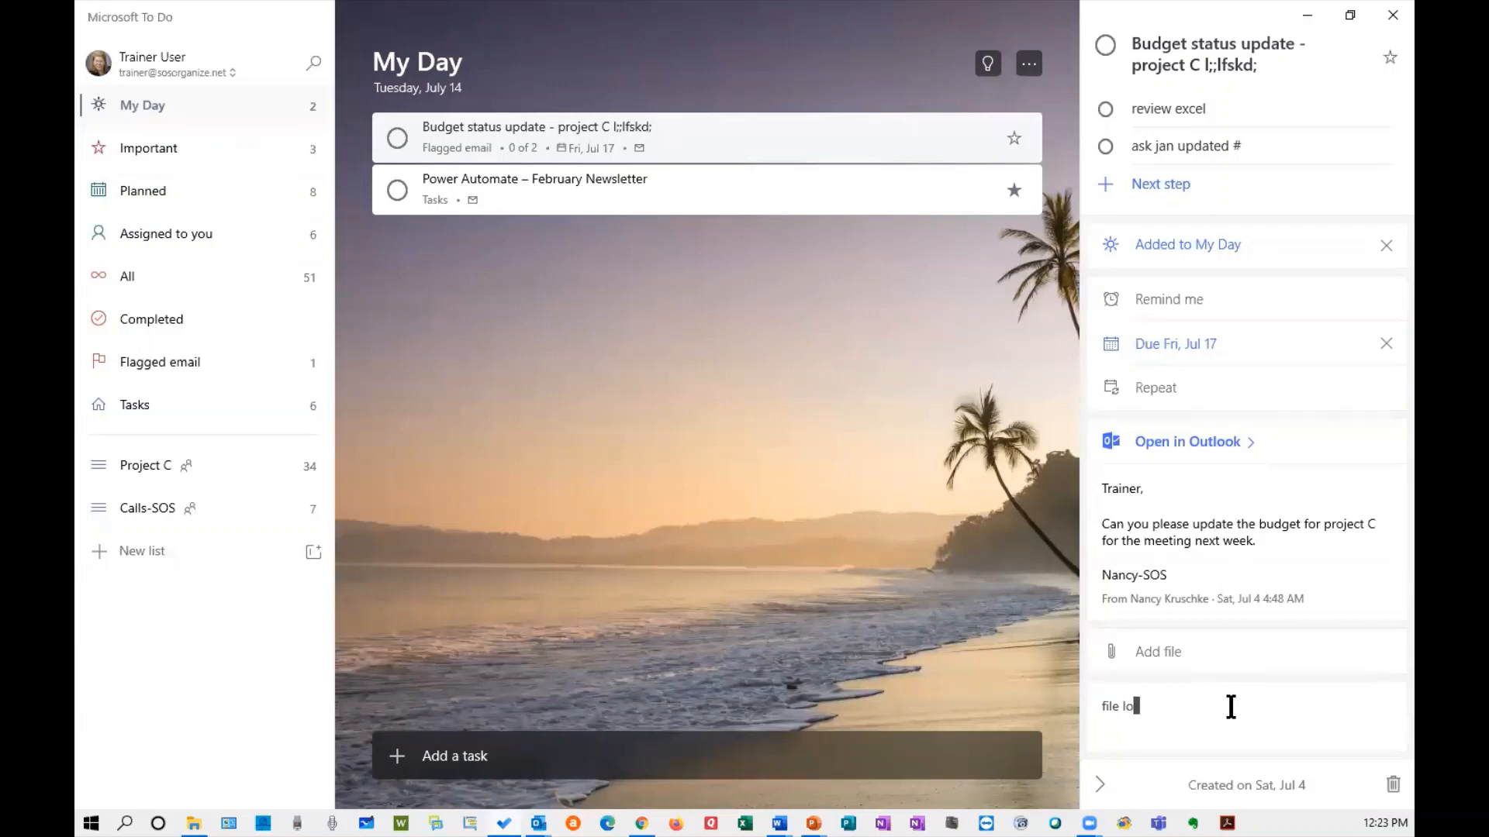
{"action": "type", "text": "ction:"}
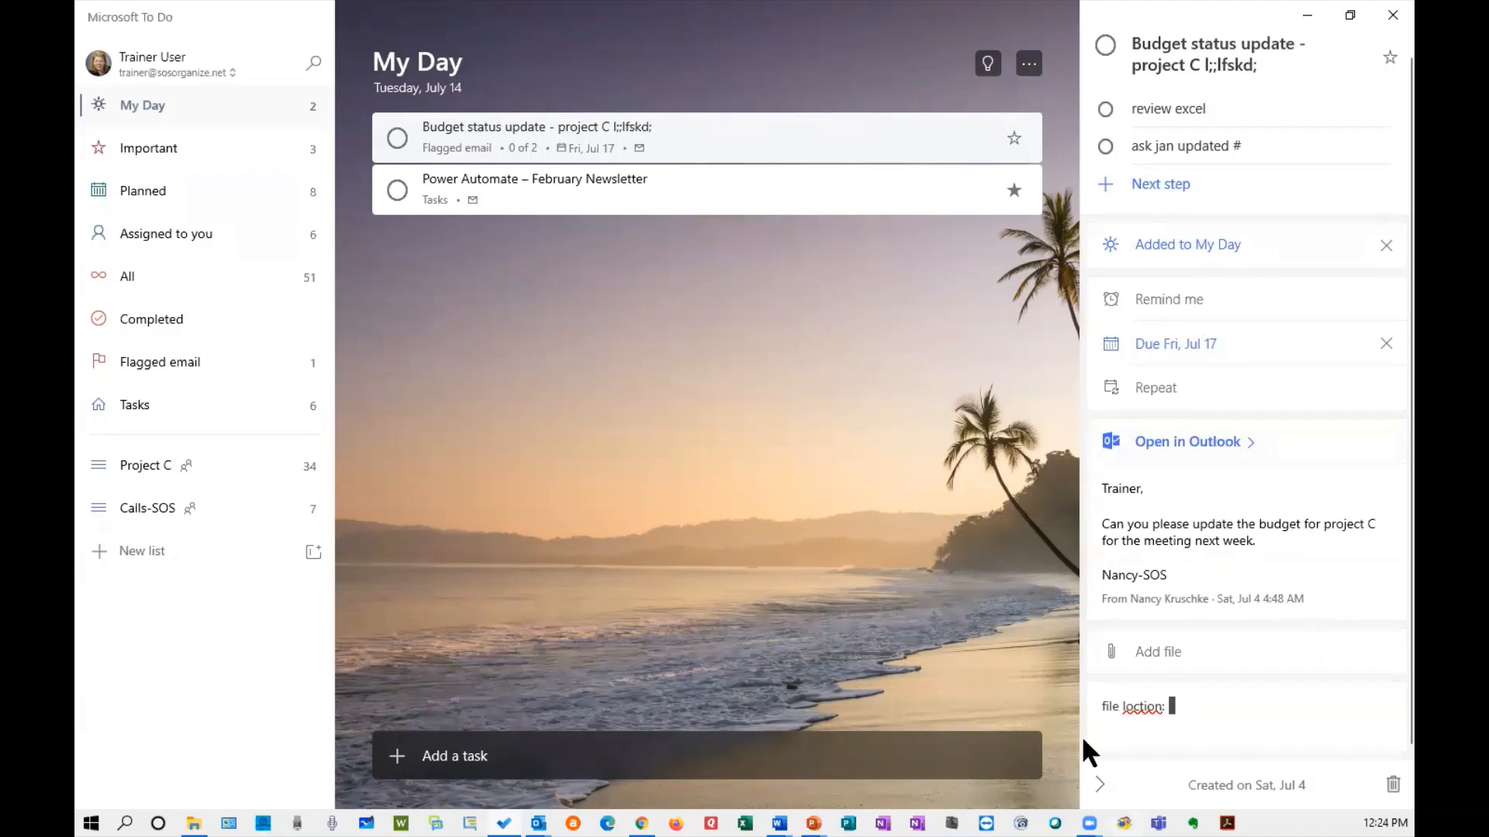
{"action": "left_click", "coordinate": [1098, 781]}
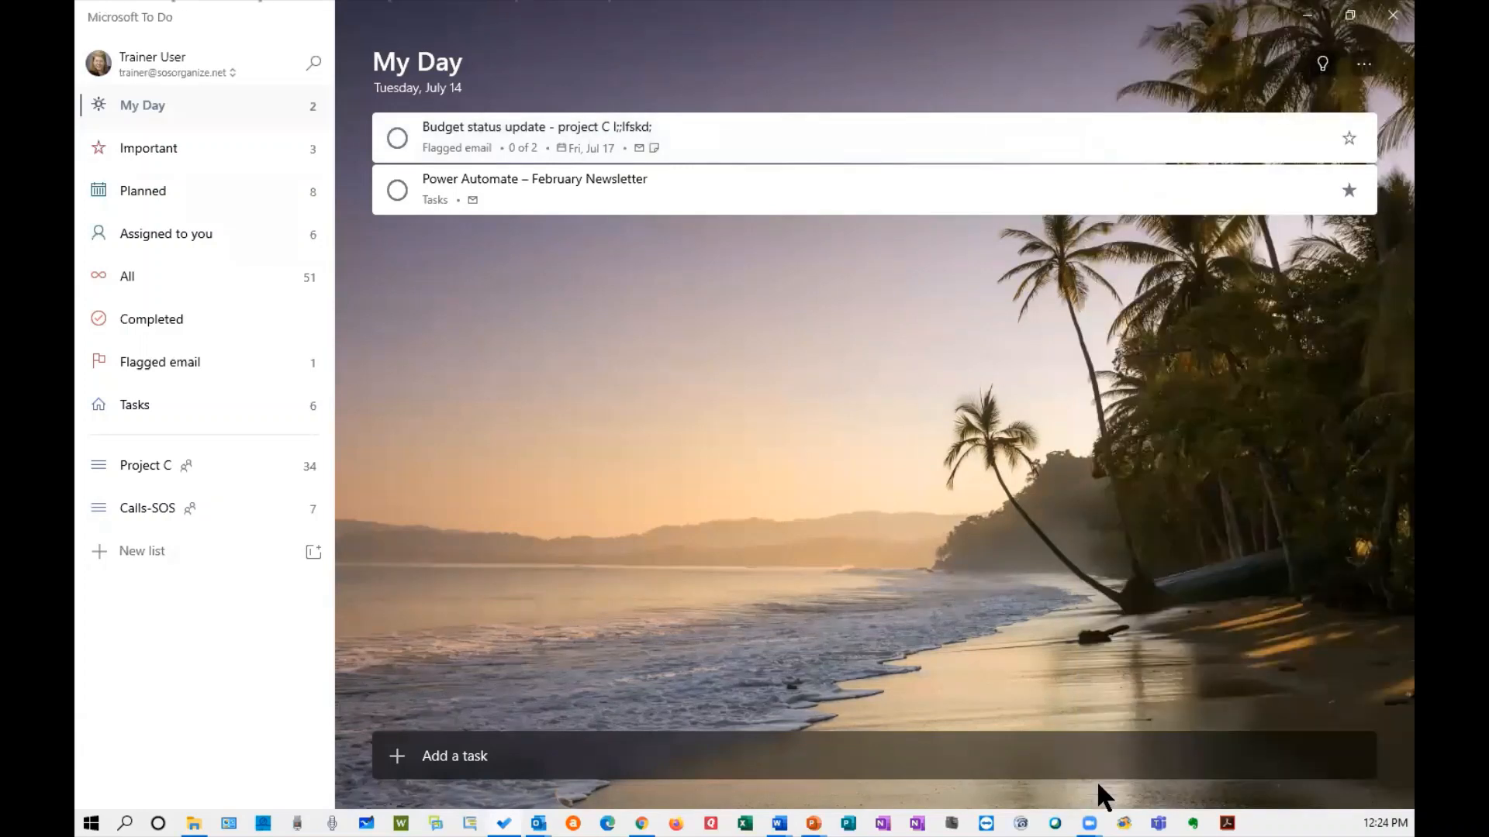
{"action": "left_click", "coordinate": [648, 147]}
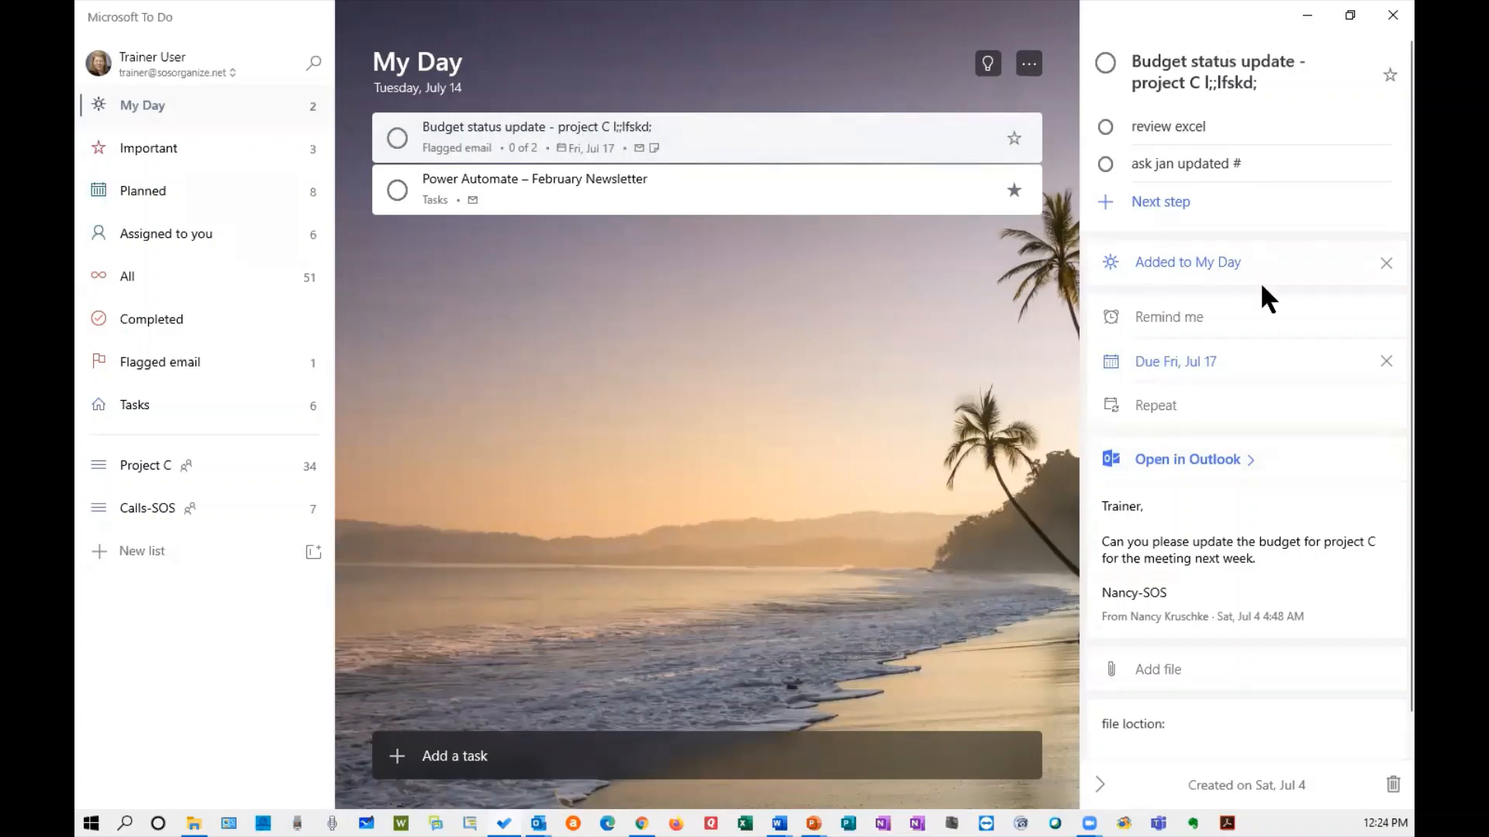
{"action": "left_click", "coordinate": [658, 128]}
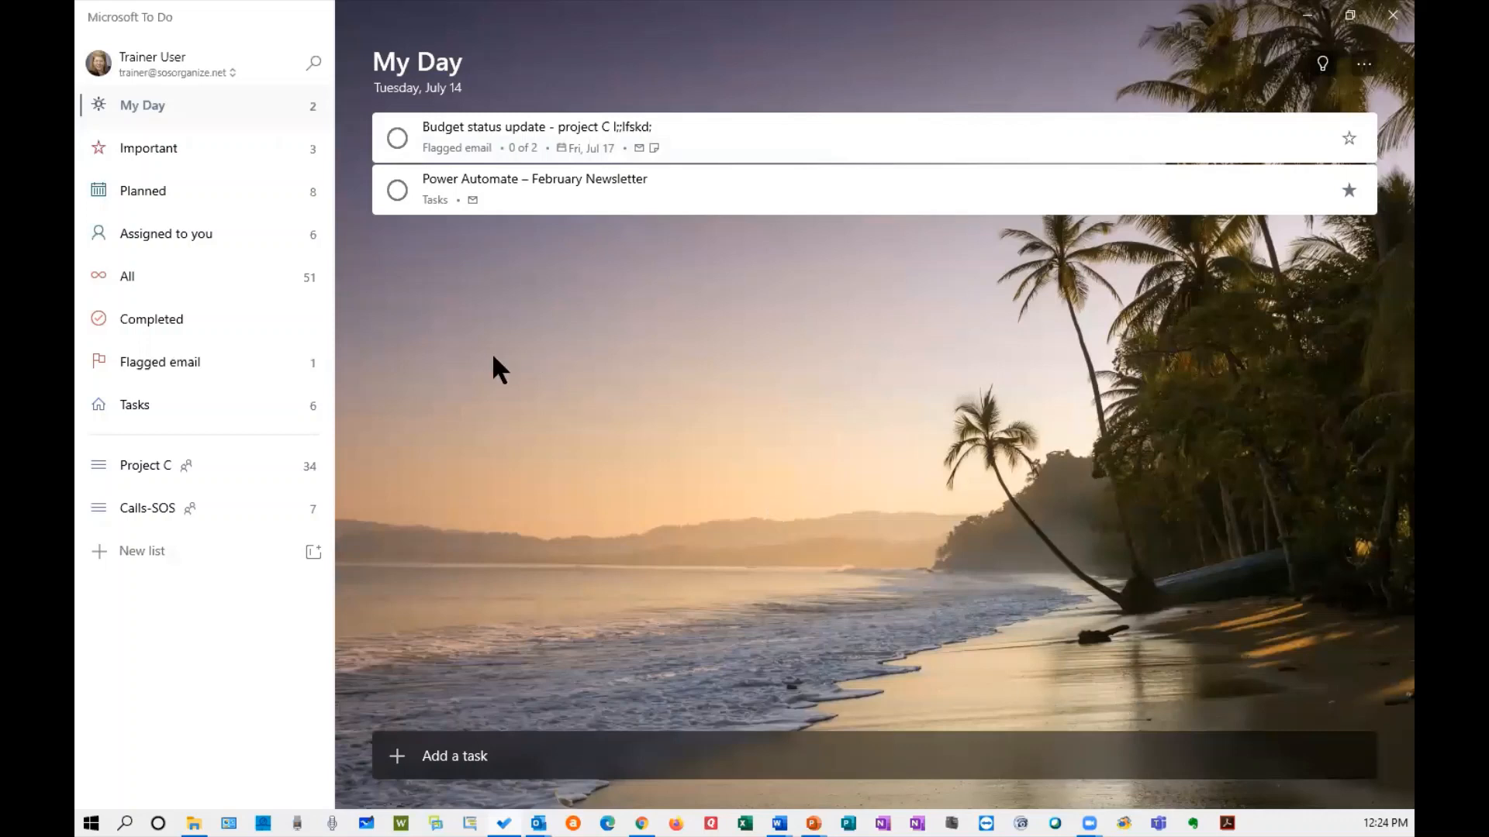
Step: Create a new list named with the colleague's first name
{"action": "left_click", "coordinate": [149, 546]}
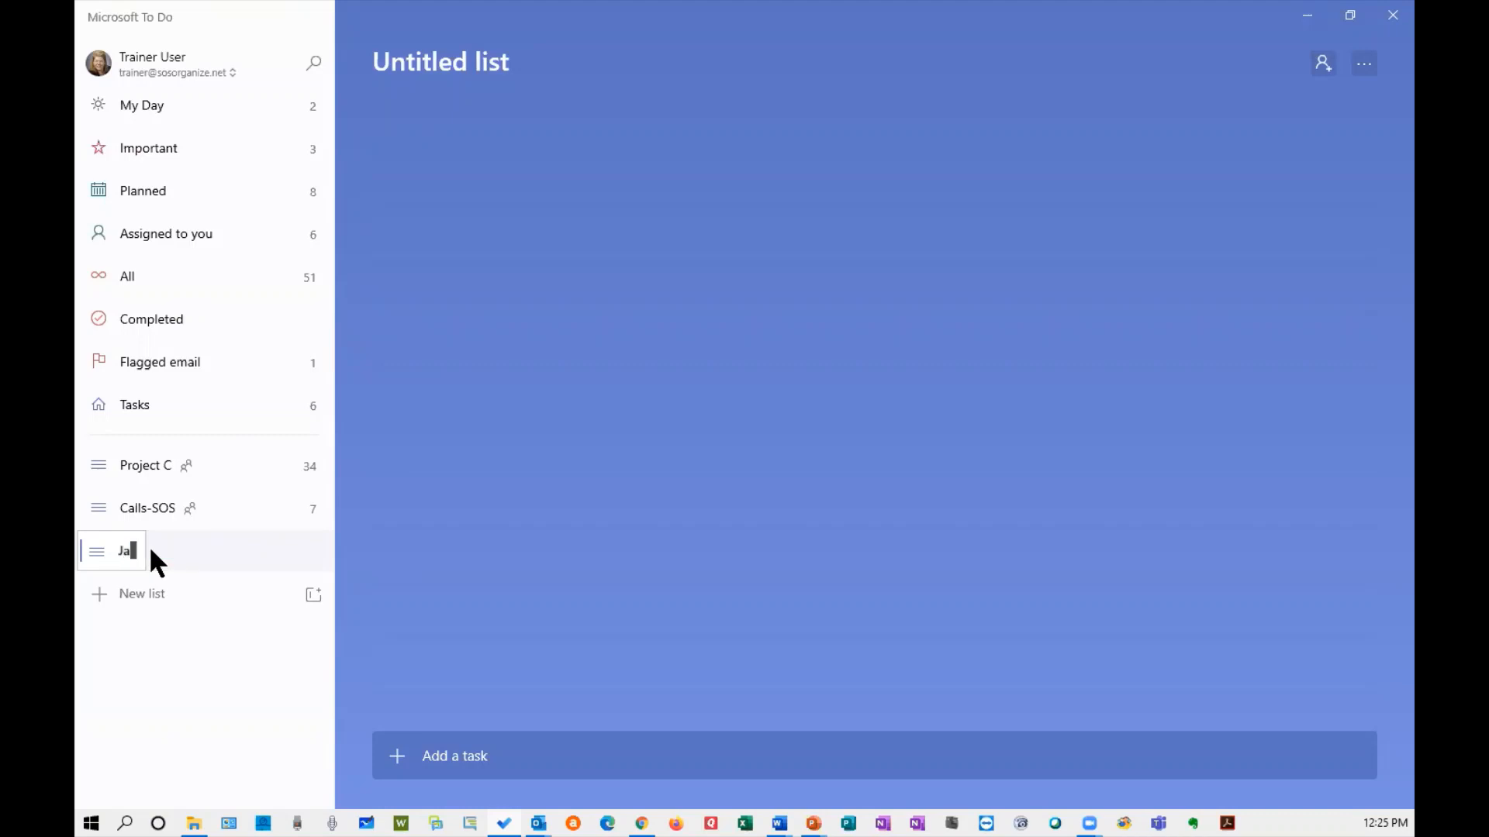
{"action": "type", "text": "n"}
{"action": "key", "text": "Return"}
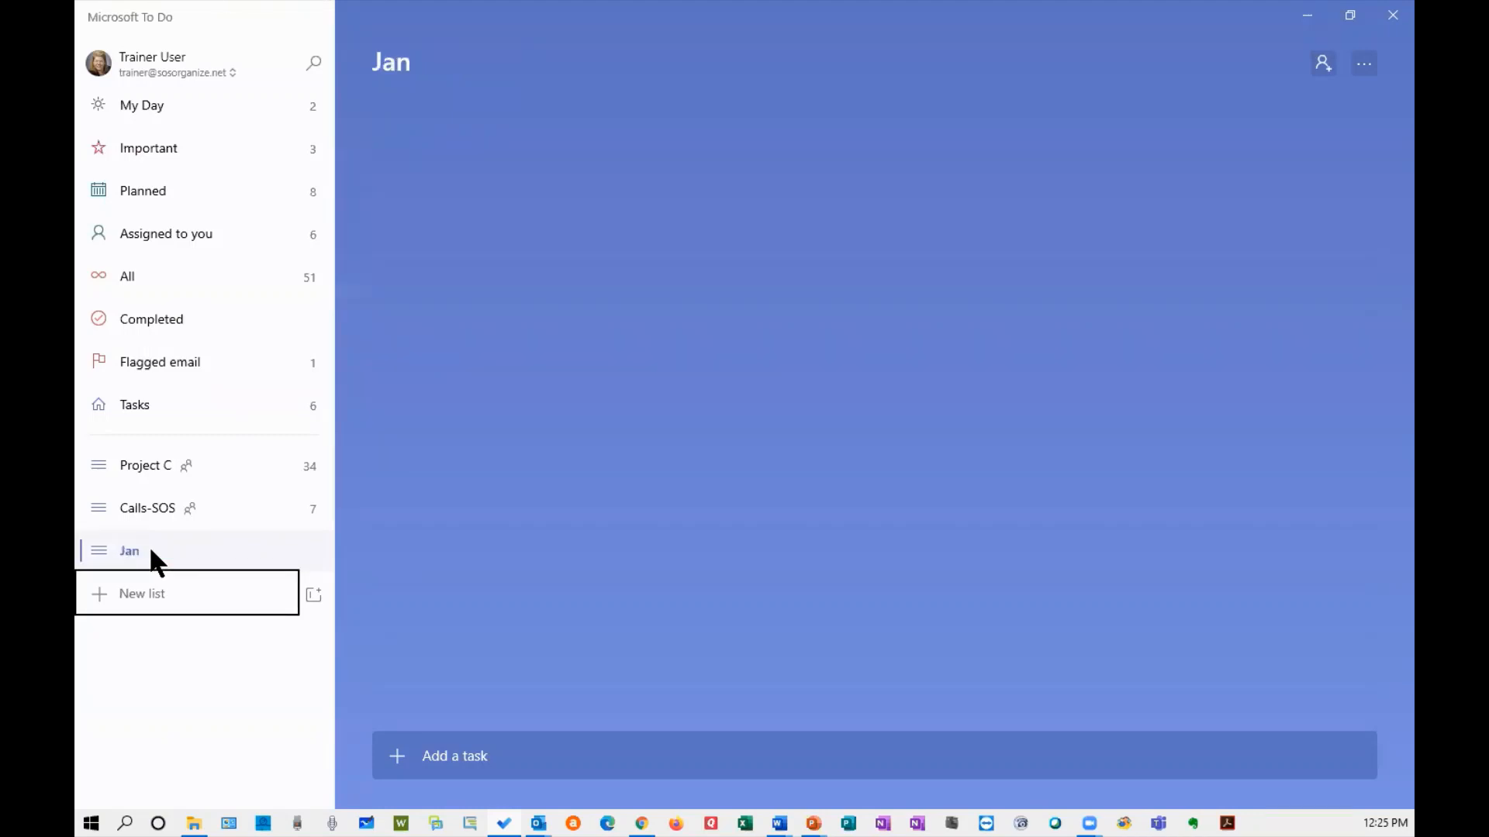
Step: Add a task "new #9" to the colleague's new list
{"action": "left_click", "coordinate": [490, 756]}
{"action": "type", "text": "n"}
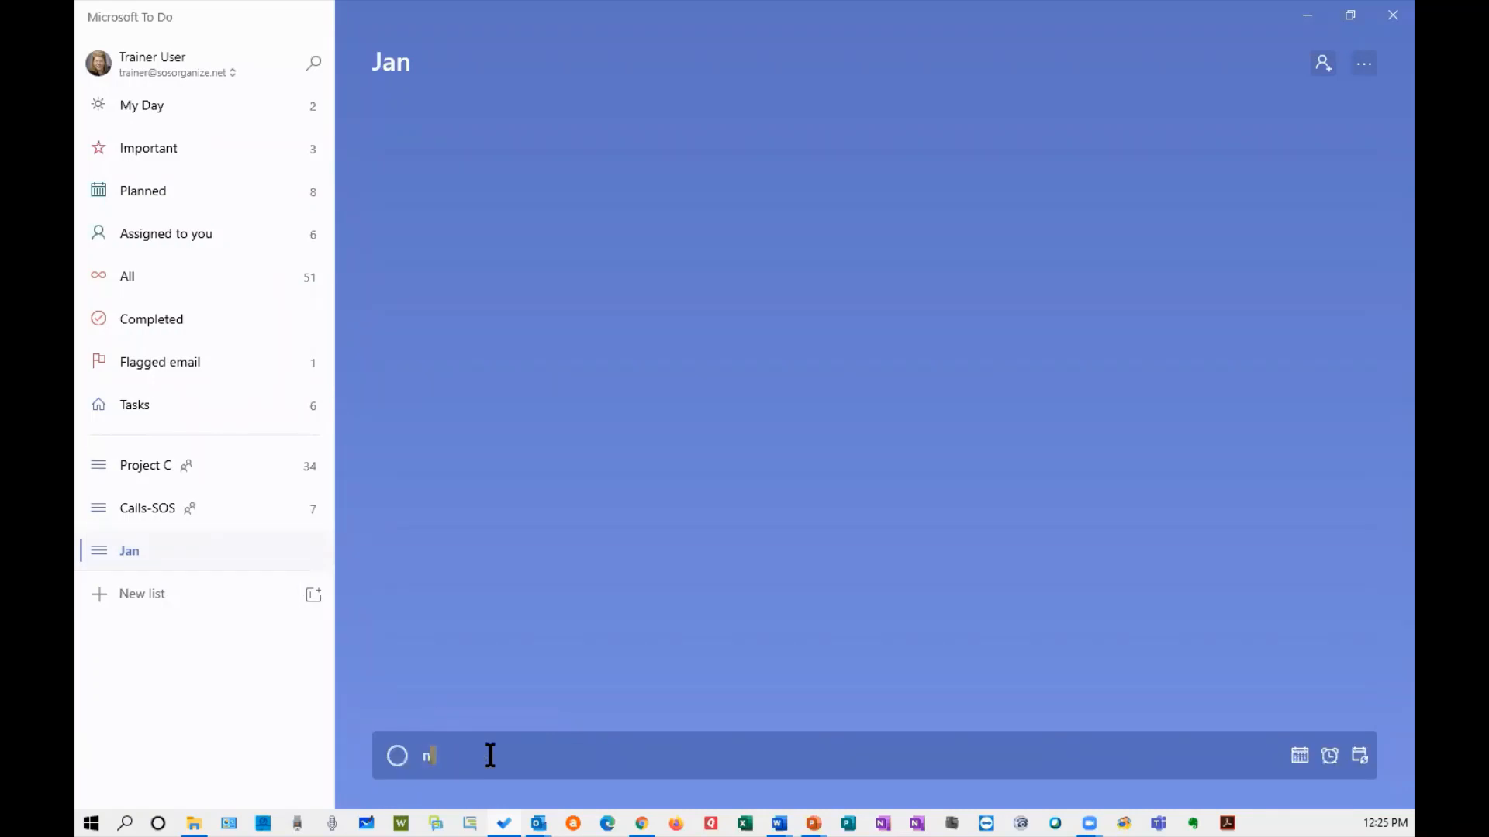
{"action": "type", "text": "ew #9"}
{"action": "key", "text": "Return"}
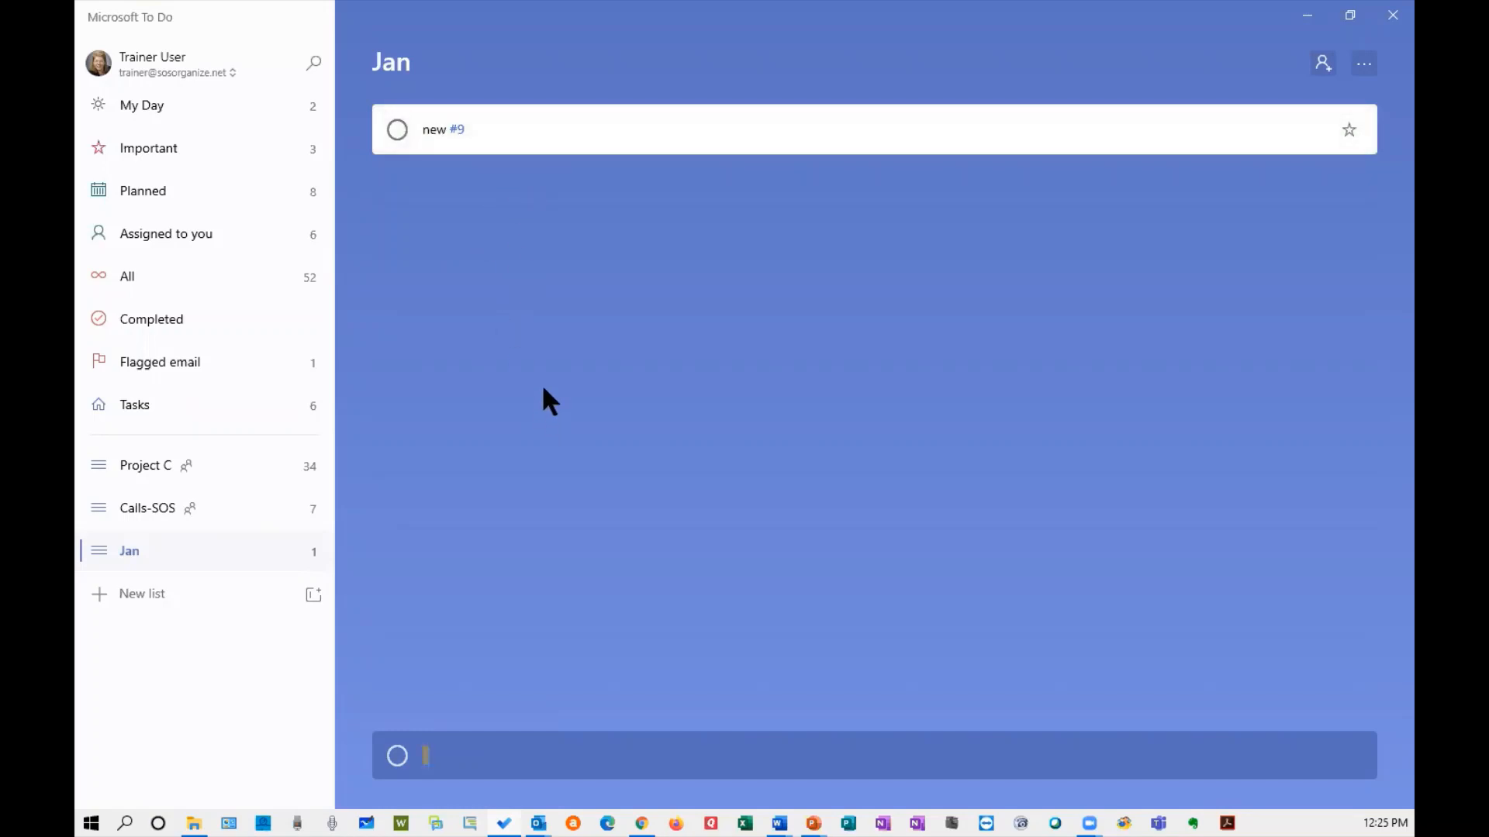
Step: View the sharing options for the colleague's list and close them without creating an invitation
{"action": "right_click", "coordinate": [147, 549]}
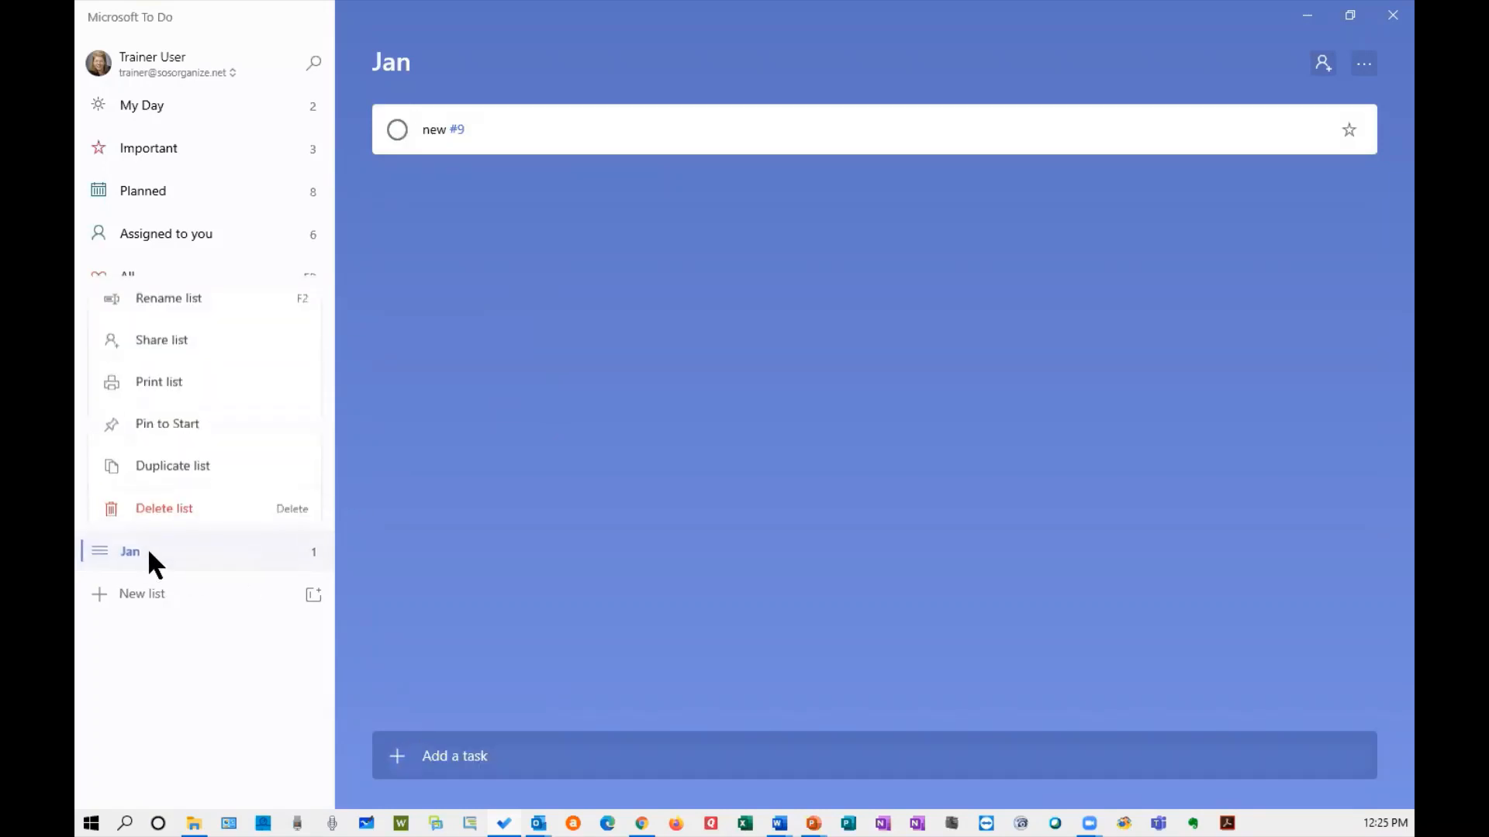
{"action": "left_click", "coordinate": [180, 350]}
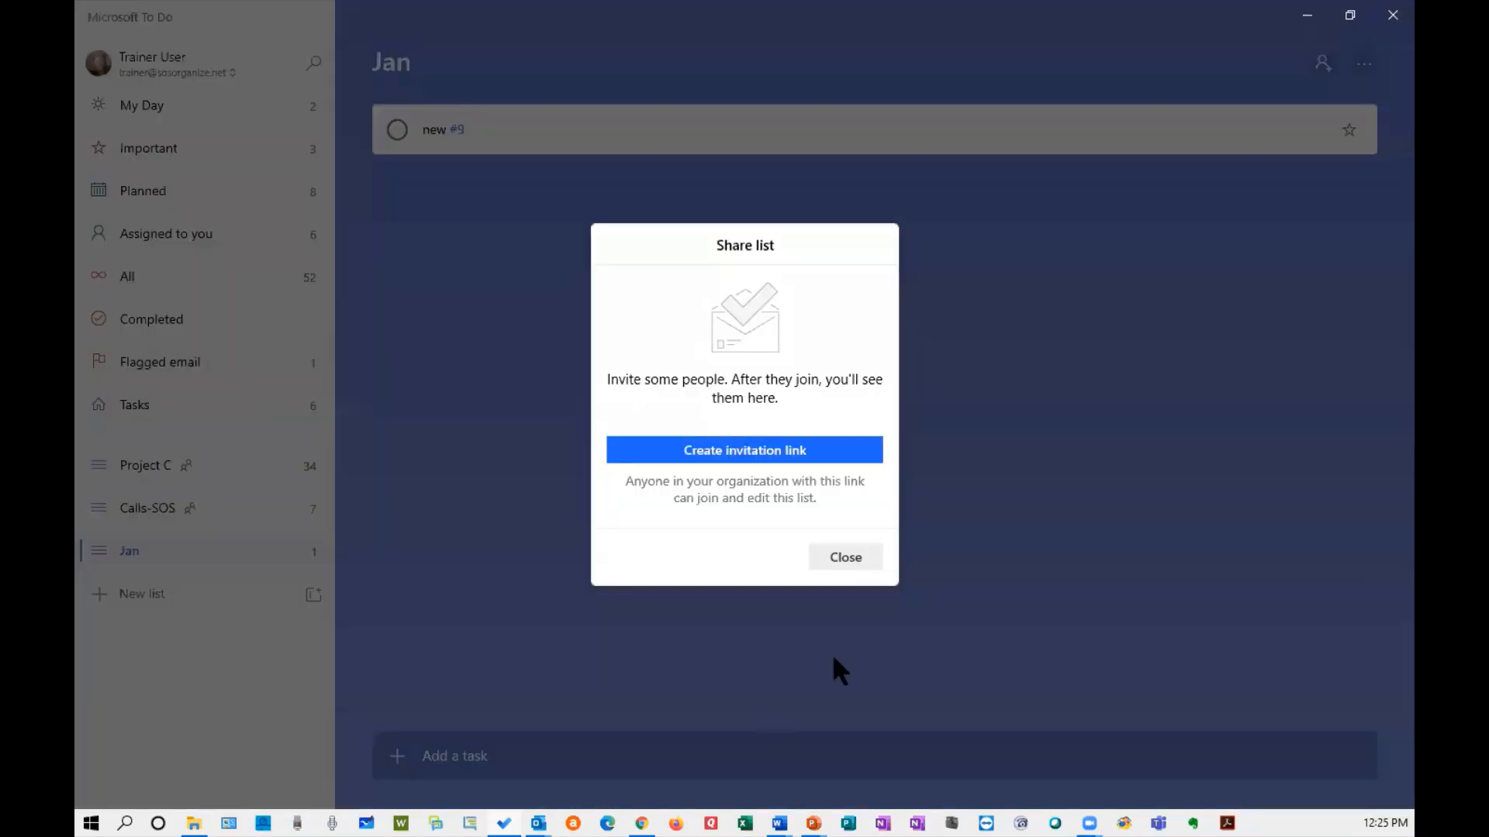
{"action": "left_click", "coordinate": [843, 557]}
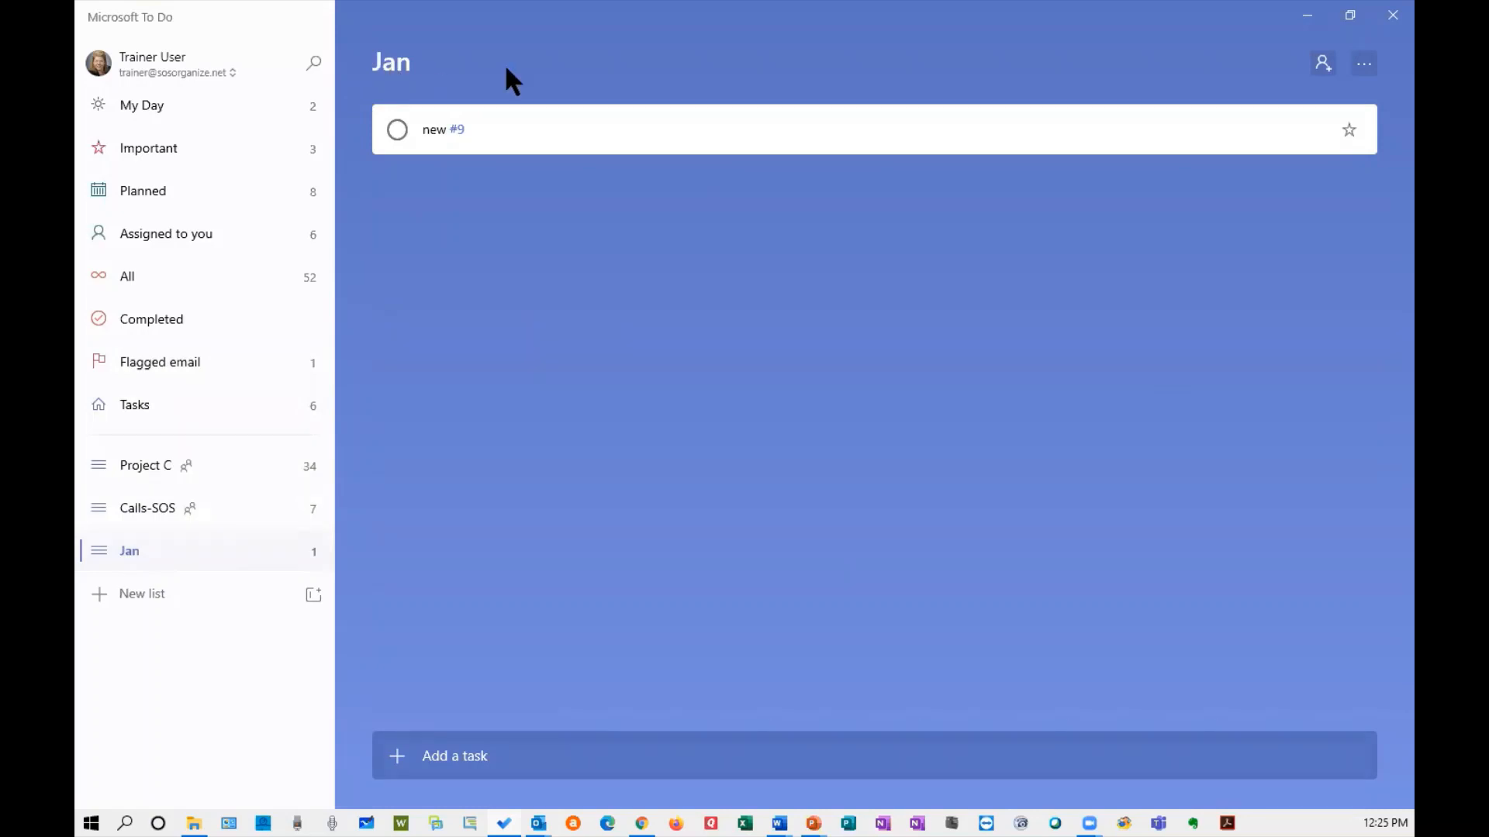
Step: Share the colleague's list by creating an invitation link, and close the sharing options
{"action": "left_click", "coordinate": [1321, 61]}
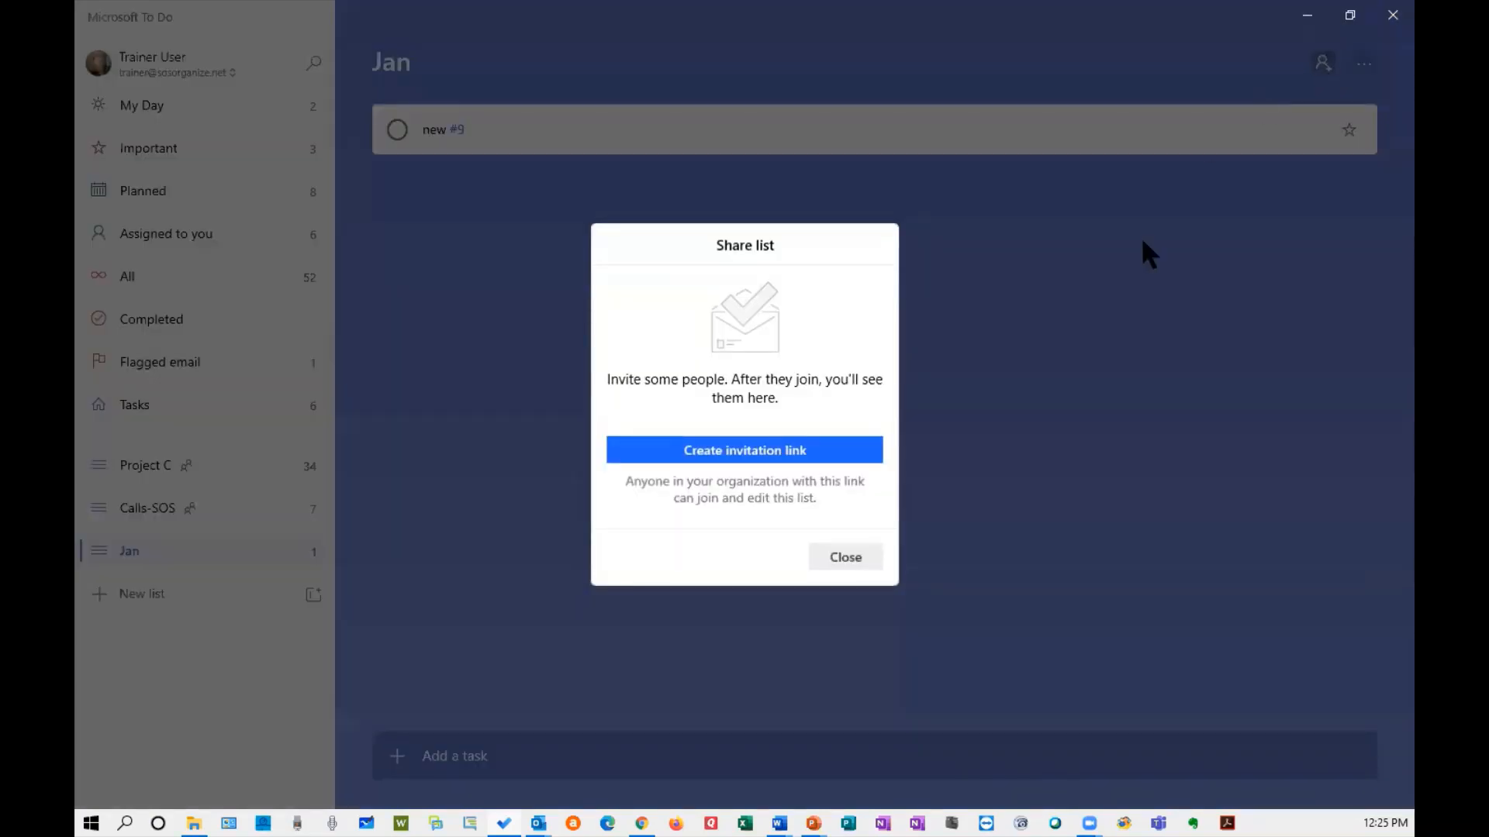
{"action": "left_click", "coordinate": [797, 455]}
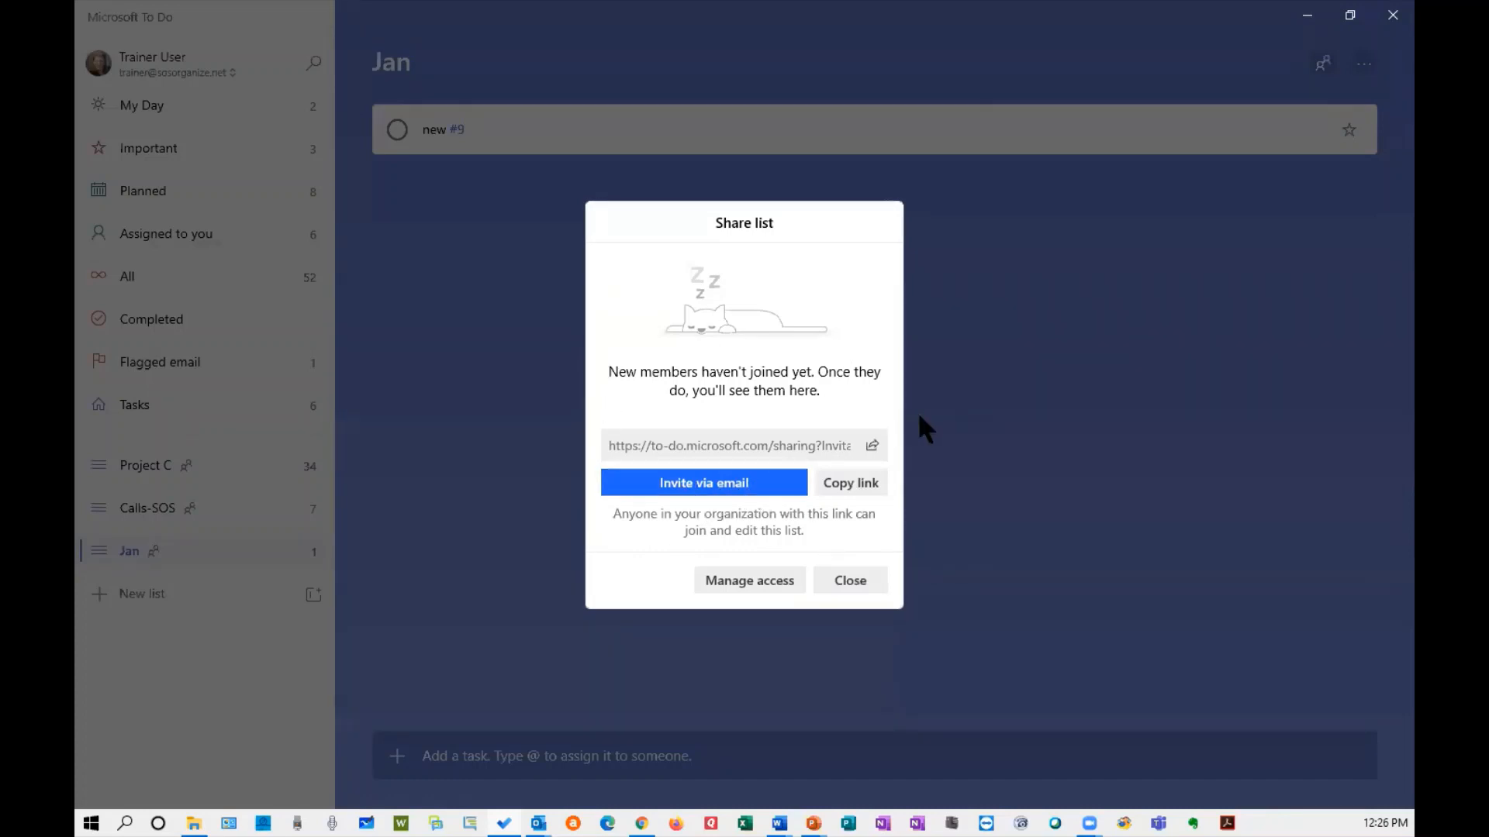
{"action": "left_click", "coordinate": [869, 575]}
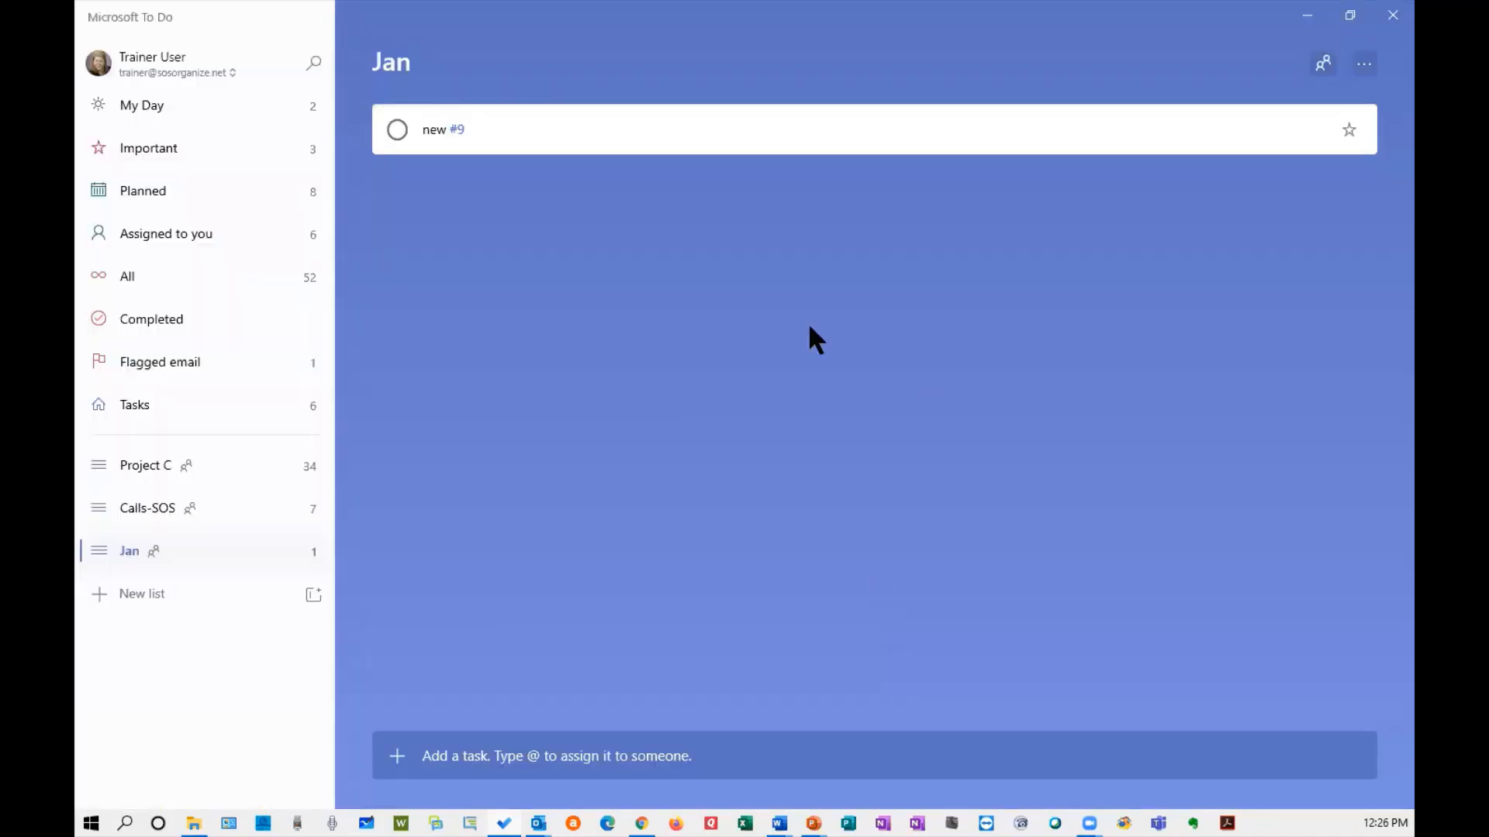